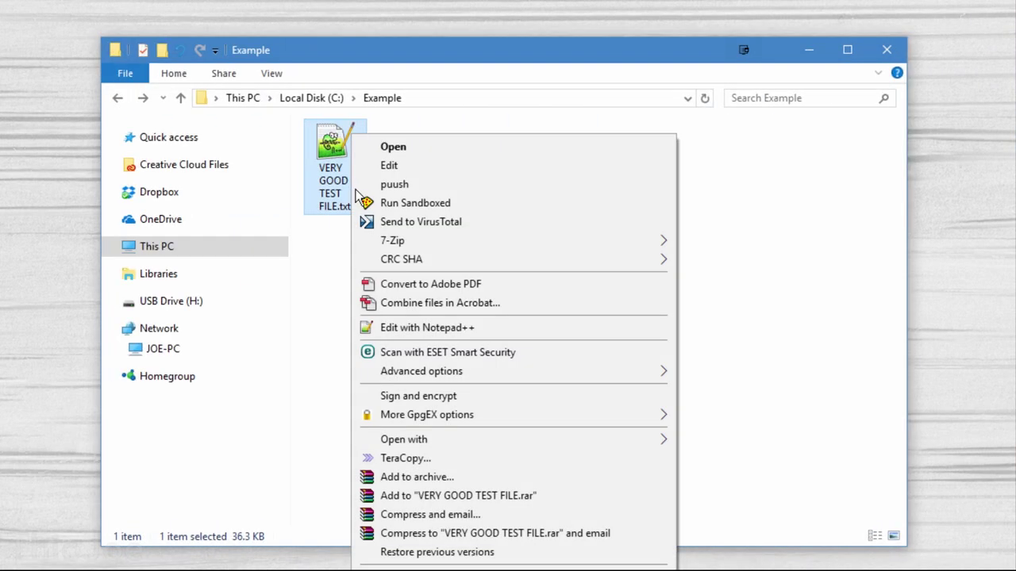
Open 7-Zip's archive settings for VERY GOOD TEST FILE.txt and look through the archive formats it offers.
mouse_move(385, 240)
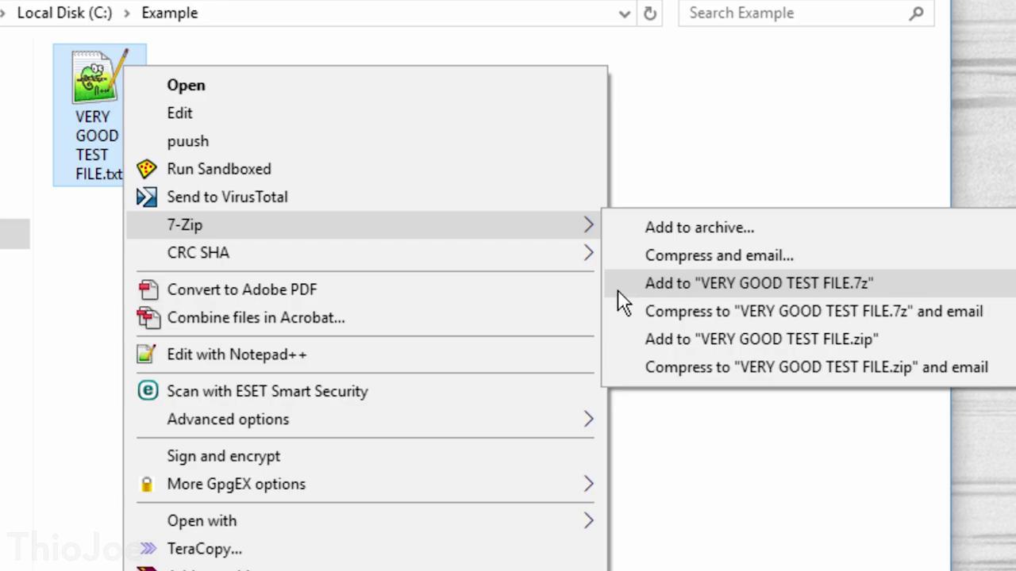
left_click(617, 338)
left_click(230, 178)
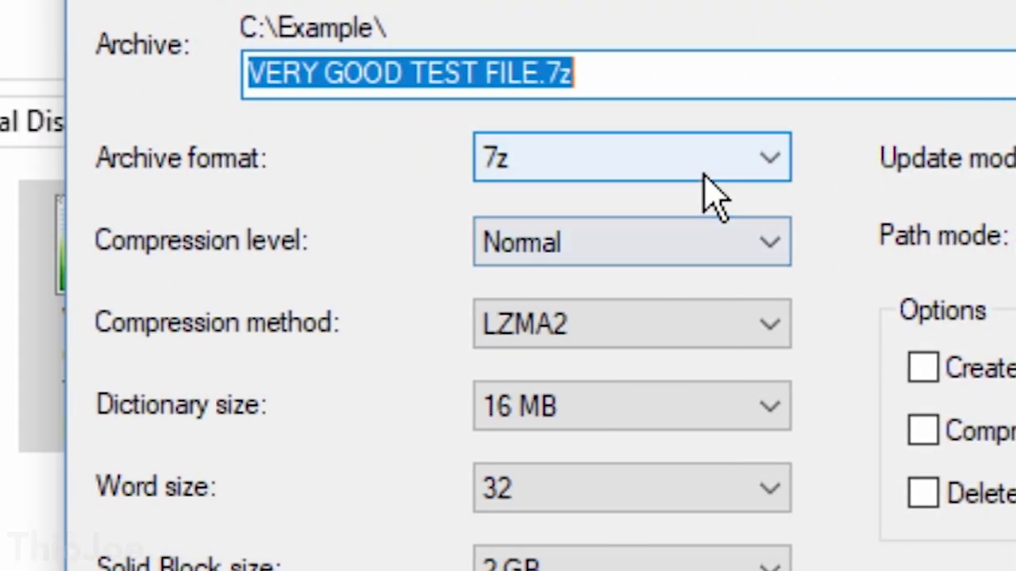
left_click(692, 190)
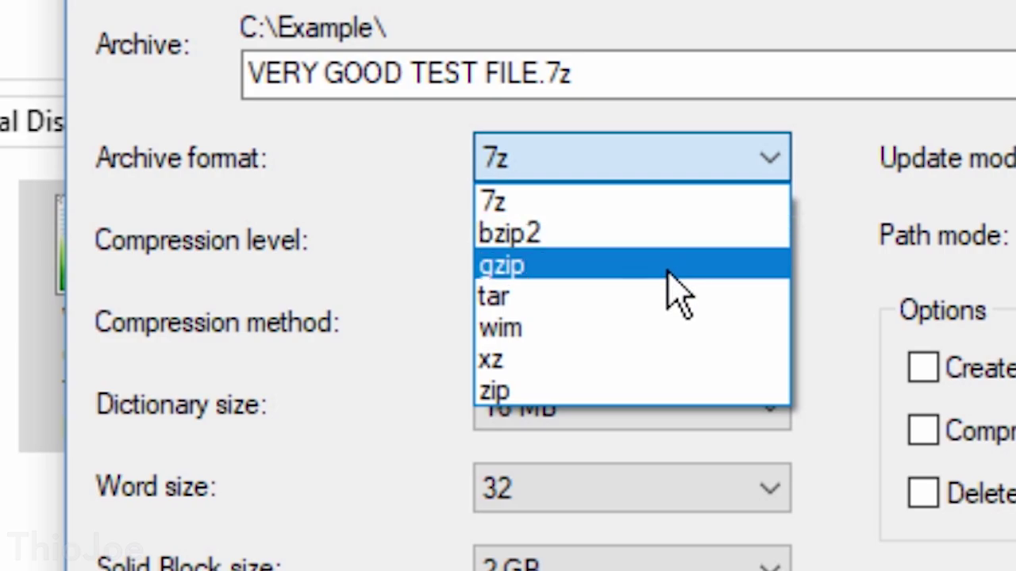
left_click(666, 389)
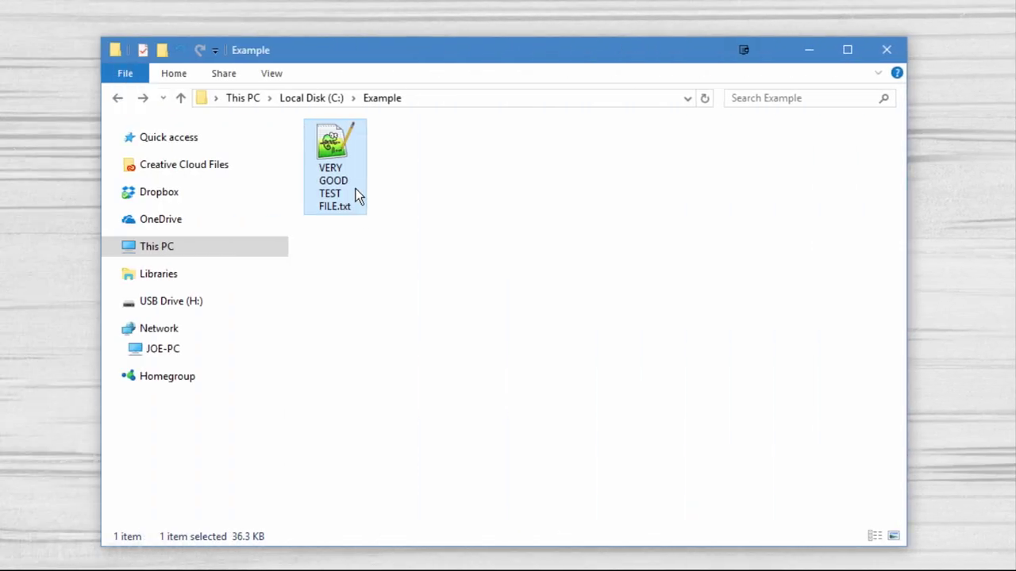
Set up a 7-Zip archive of VERY GOOD TEST FILE.txt in zip format with the Ultra compression level.
right_click(353, 133)
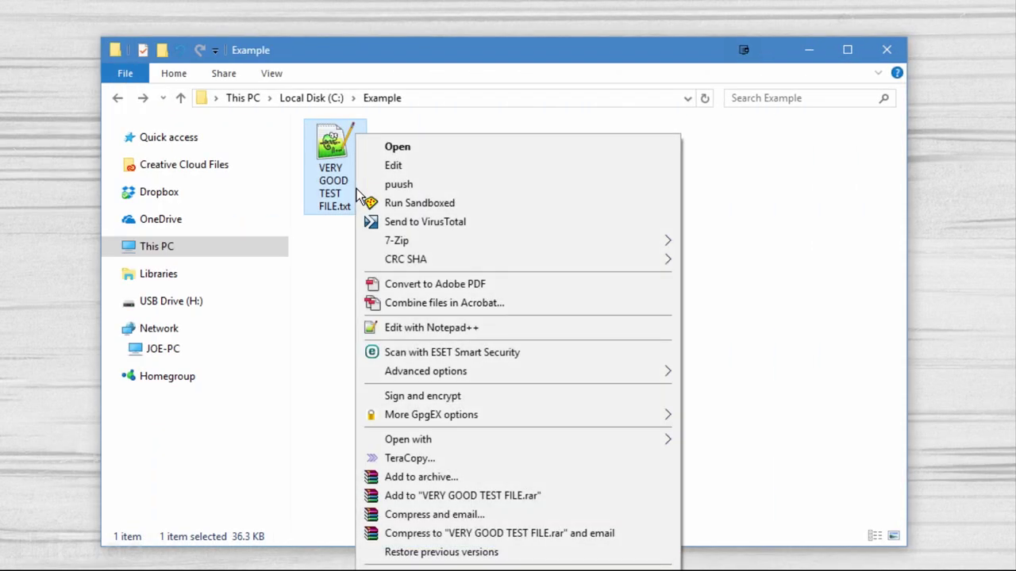
mouse_move(351, 235)
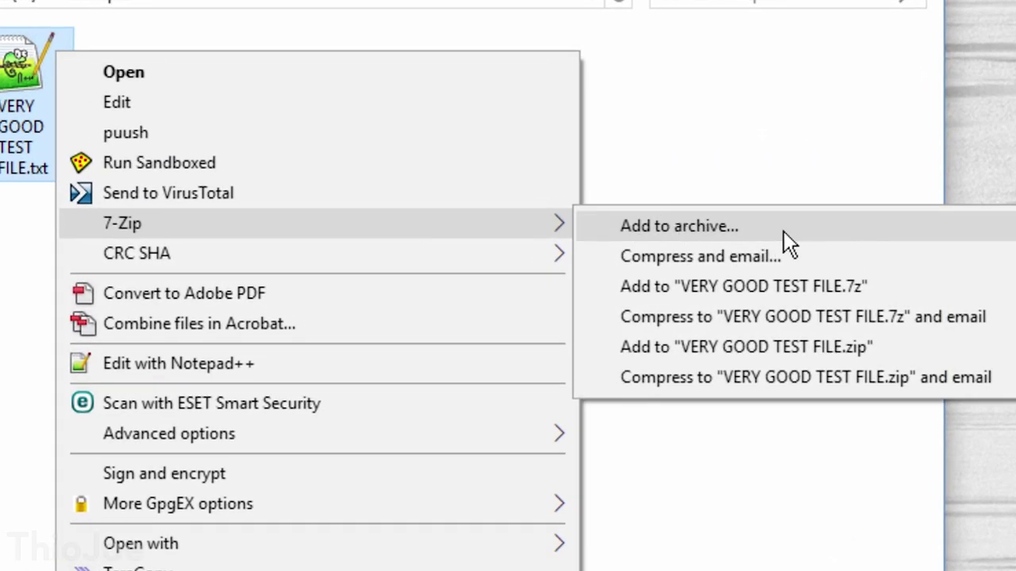
left_click(758, 235)
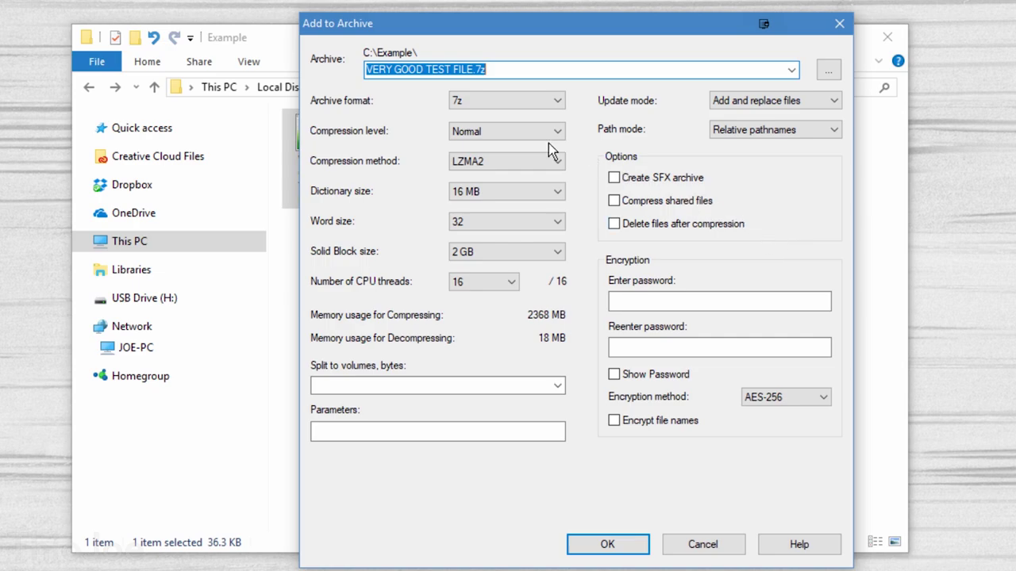
left_click(534, 108)
left_click(524, 179)
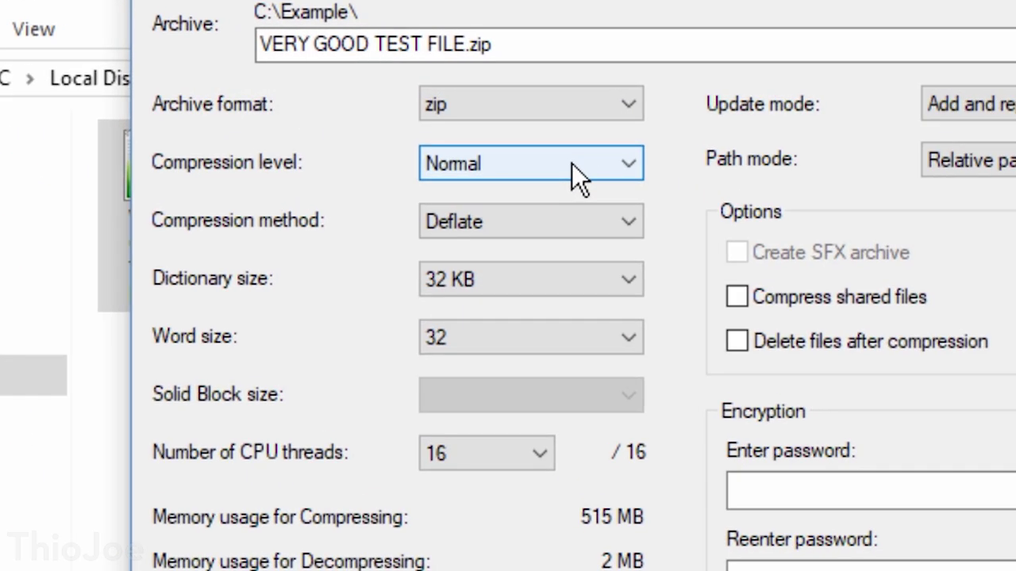
left_click(528, 131)
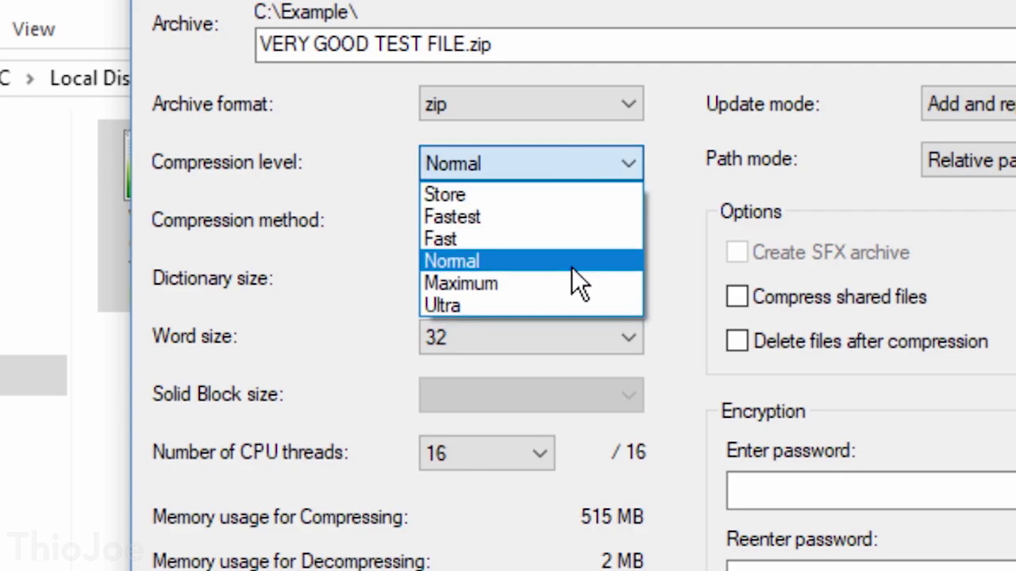
key("Escape")
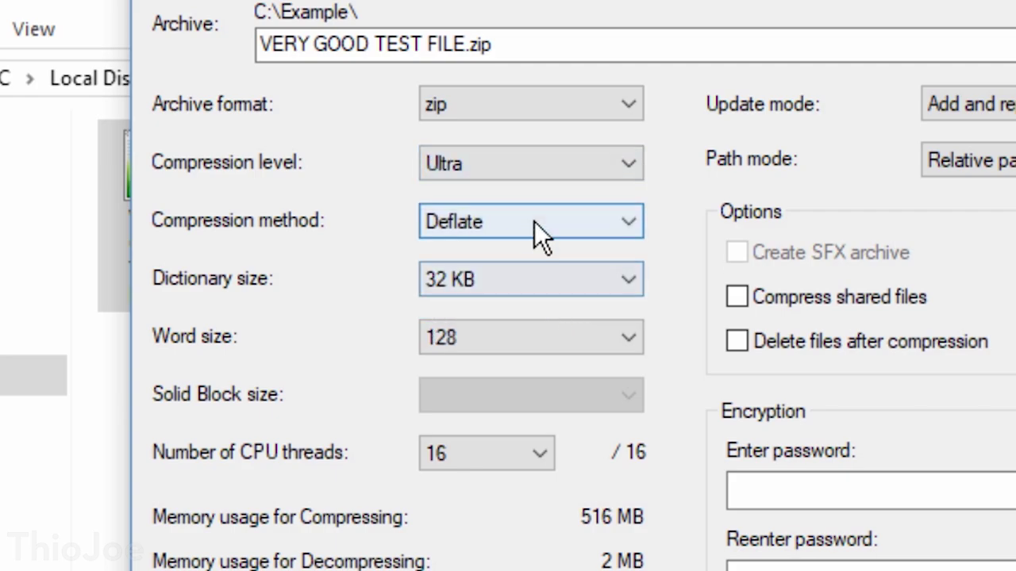
Examine the choices for compression method, word size, volume splitting and encryption method in the archive settings.
left_click(534, 222)
left_click(534, 223)
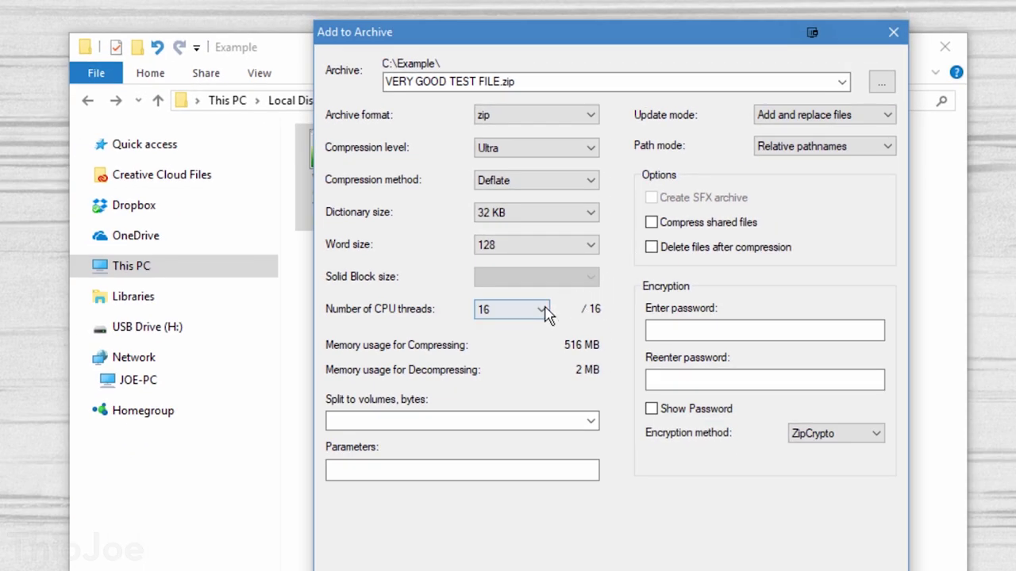
left_click(553, 249)
left_click(554, 250)
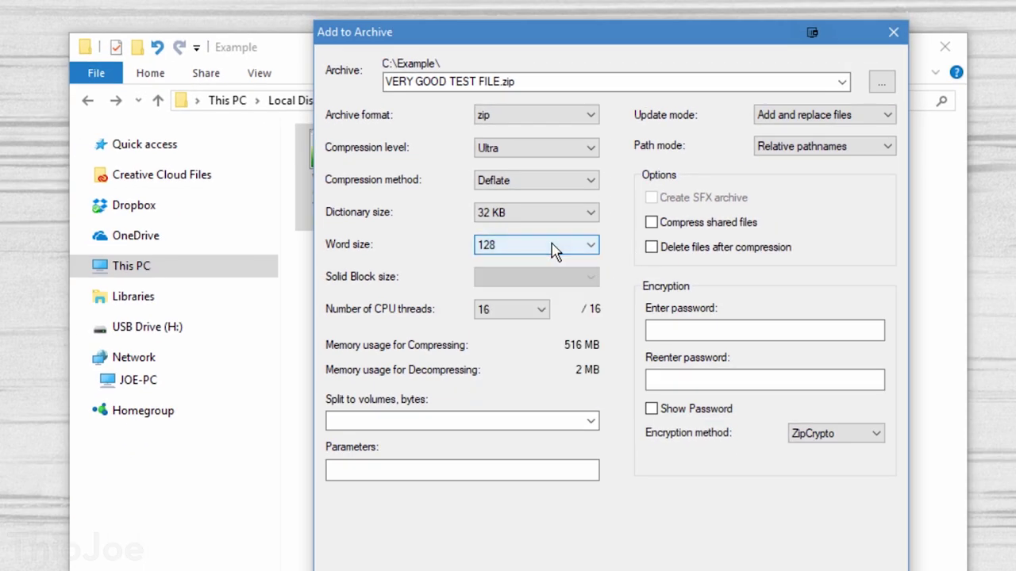
left_click(591, 422)
left_click(591, 423)
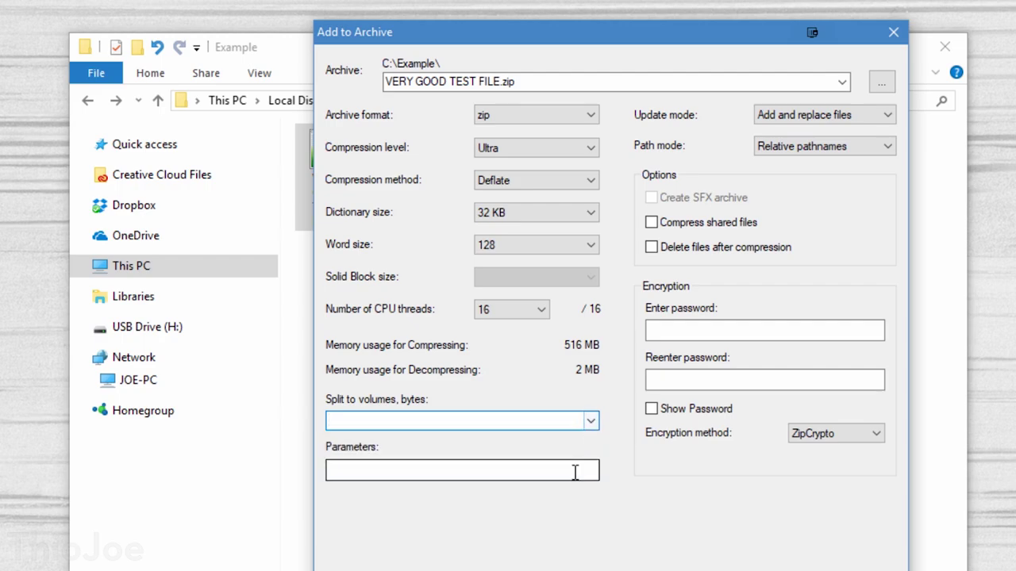
left_click(824, 444)
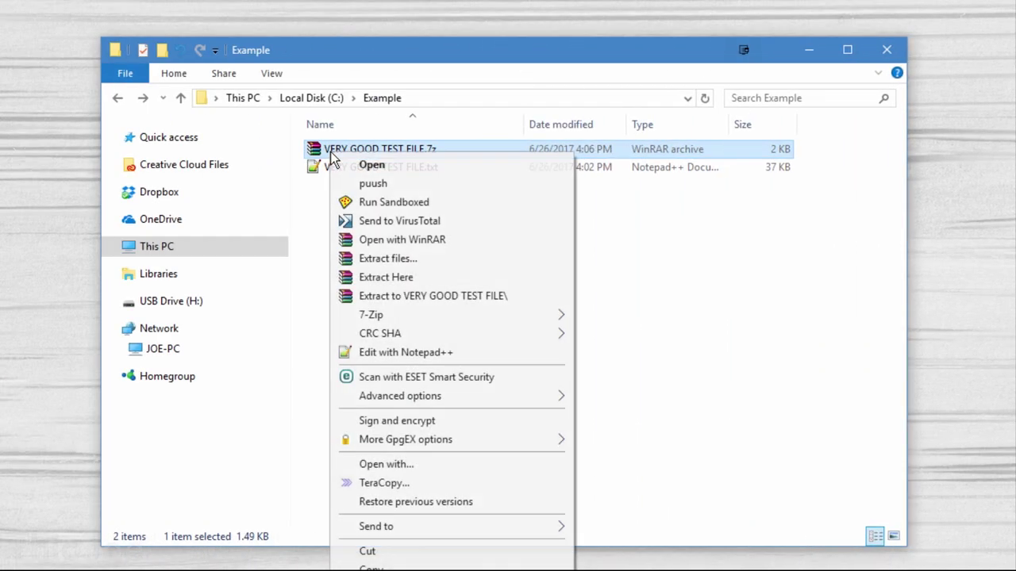
Open VERY GOOD TEST FILE.7z in 7-Zip and bring up the available actions for the text file inside it.
mouse_move(493, 316)
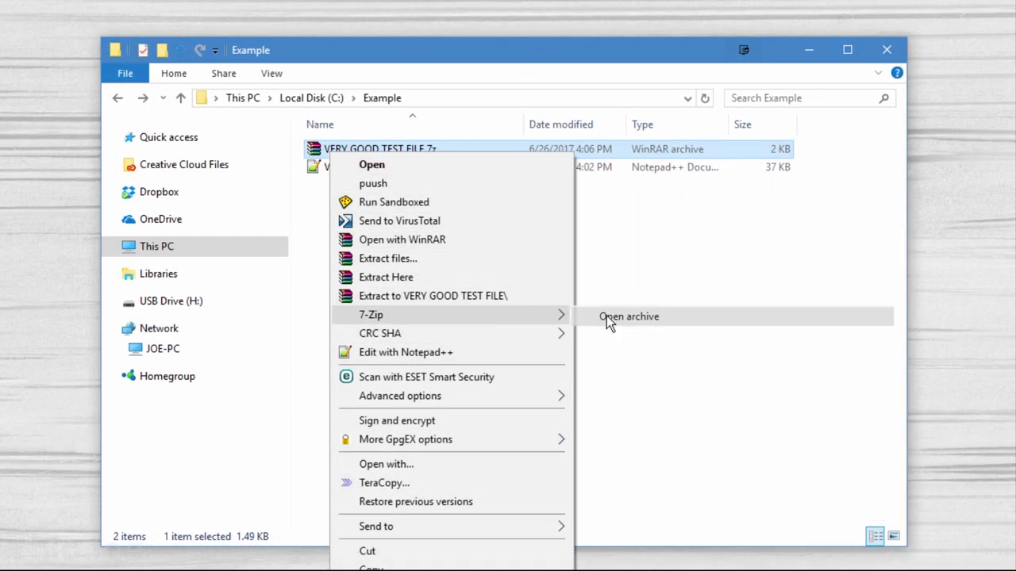
left_click(606, 316)
left_click_drag(153, 112, 549, 64)
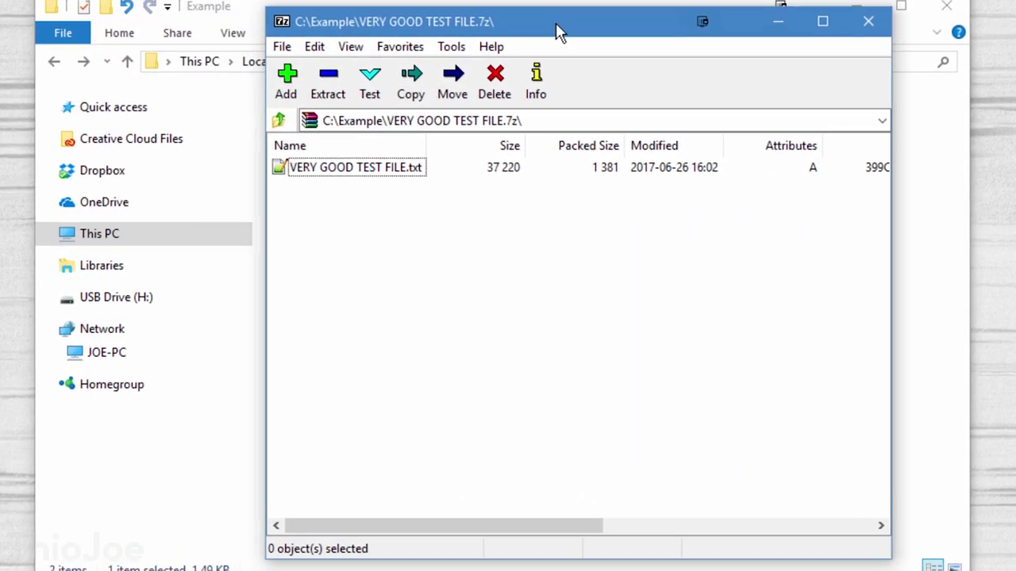
left_click(375, 181)
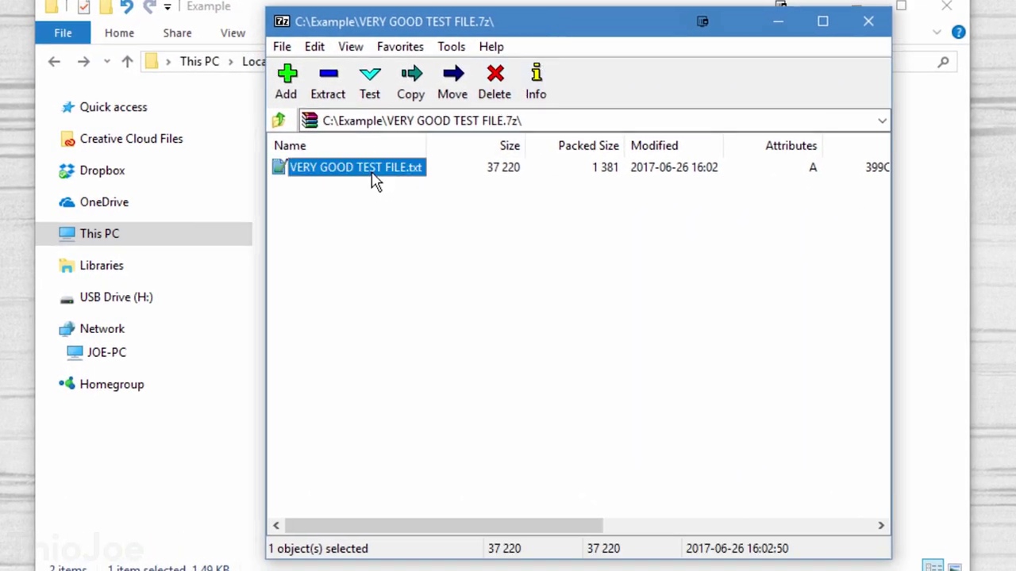
right_click(374, 181)
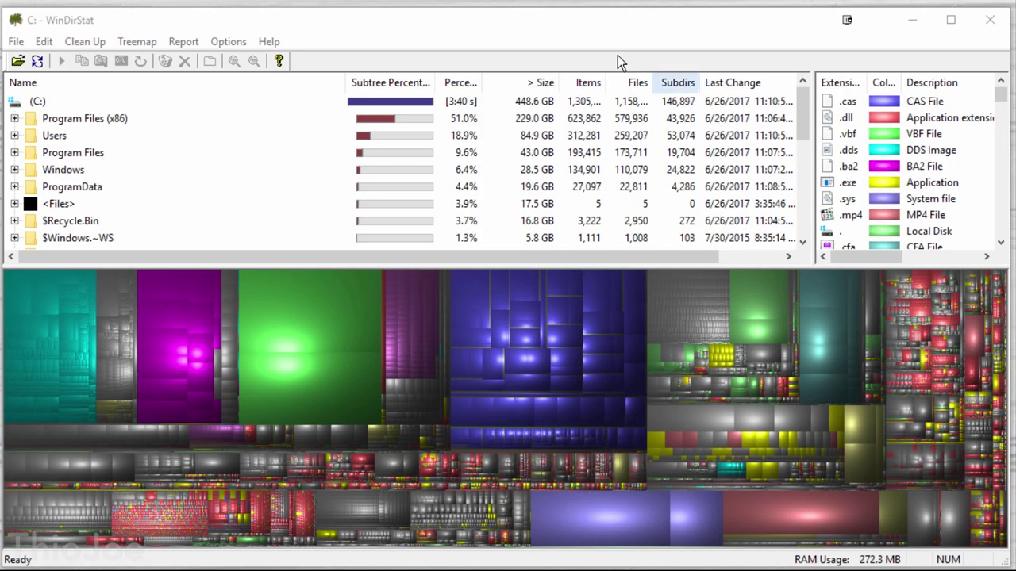
left_click(575, 26)
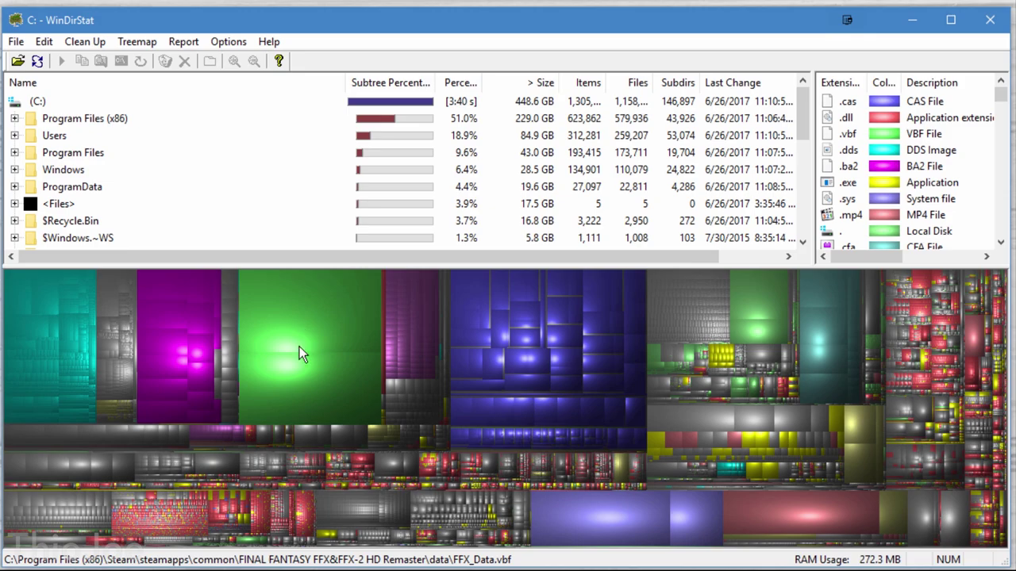
left_click_drag(278, 250, 282, 338)
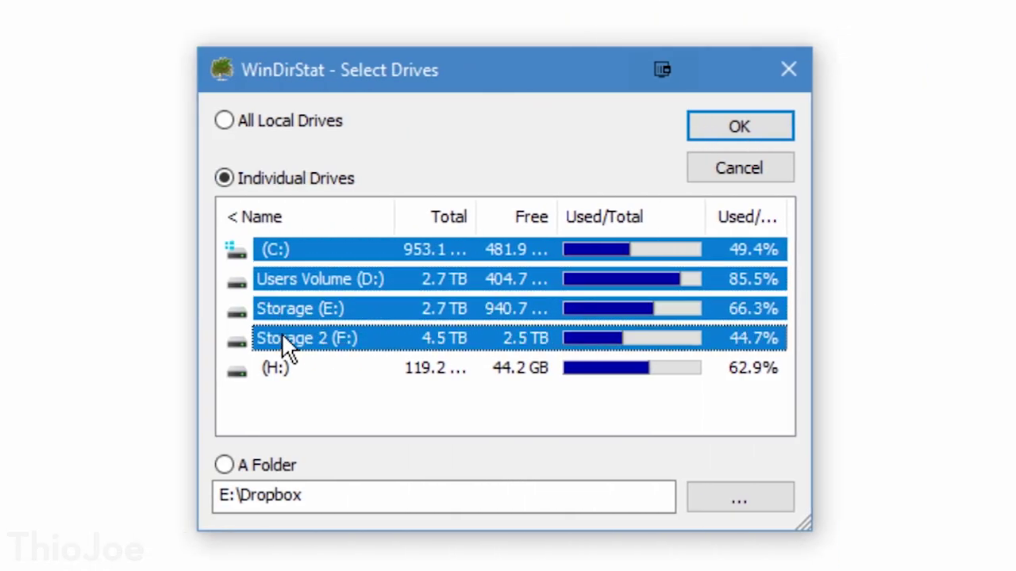
left_click(286, 310, "ctrl")
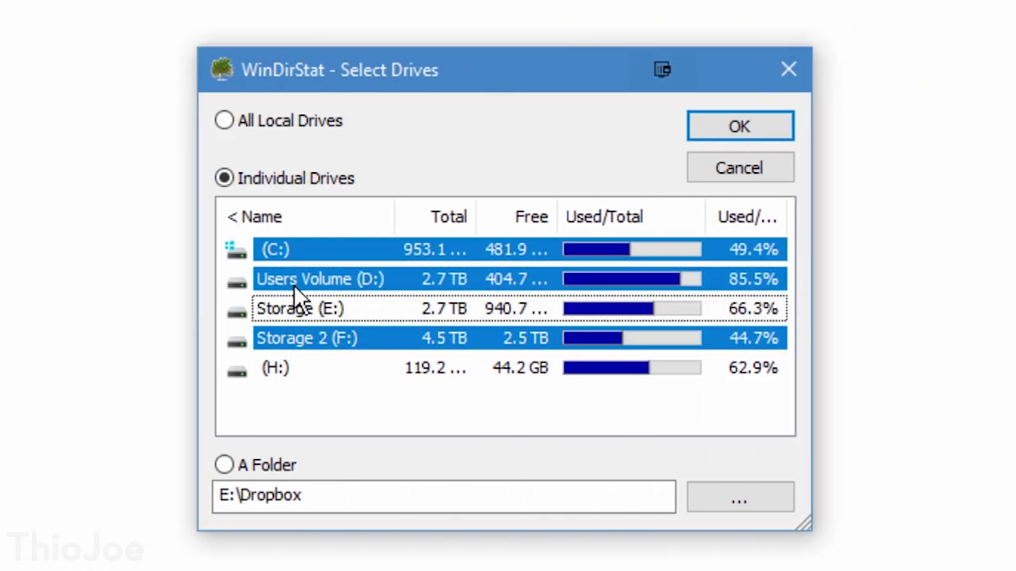
left_click(294, 281, "ctrl")
left_click(300, 251, "ctrl")
left_click(302, 340, "ctrl")
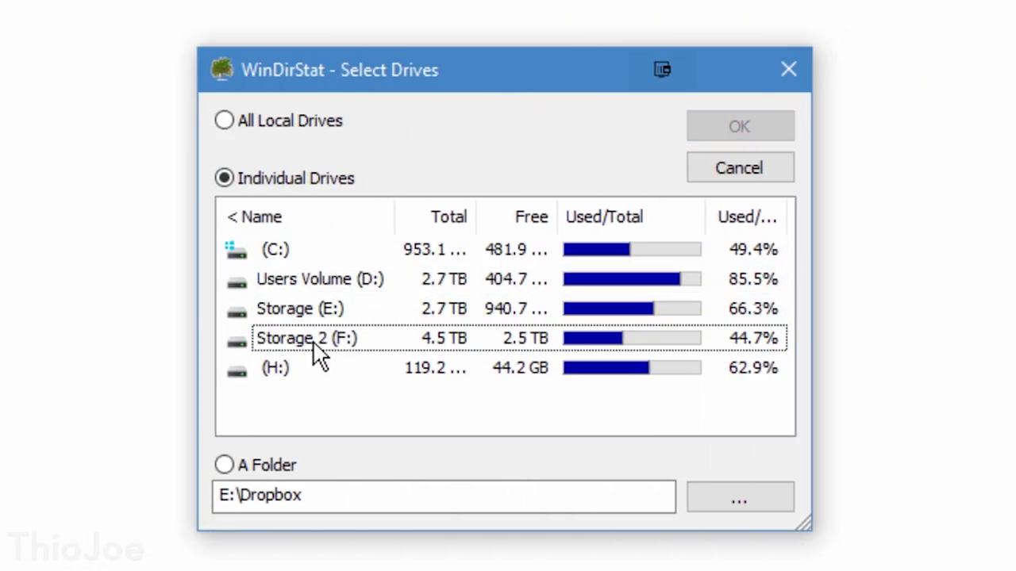
Choose only drive C: in WinDirStat's drive selection and start the scan.
left_click(318, 251)
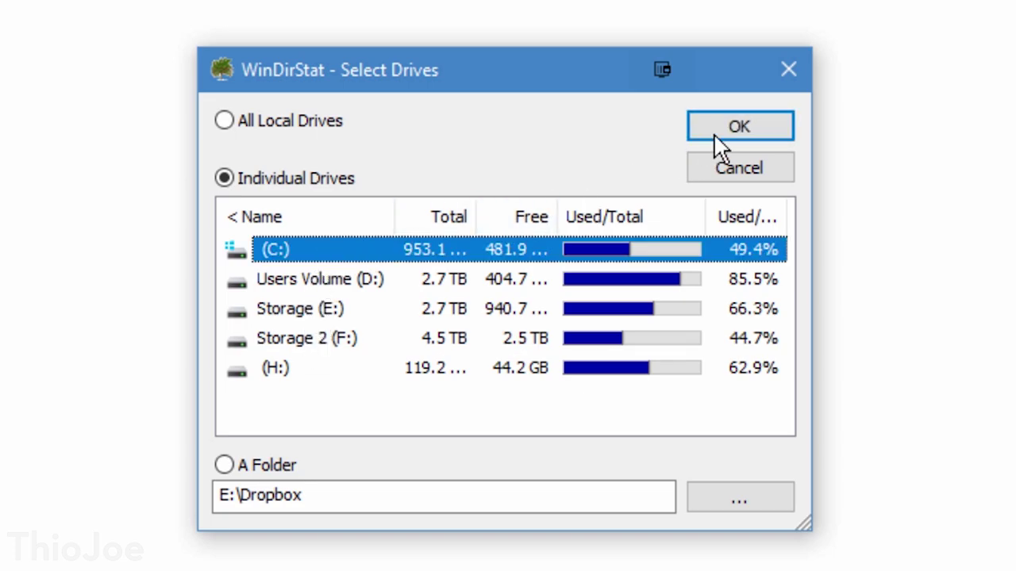
left_click(732, 127)
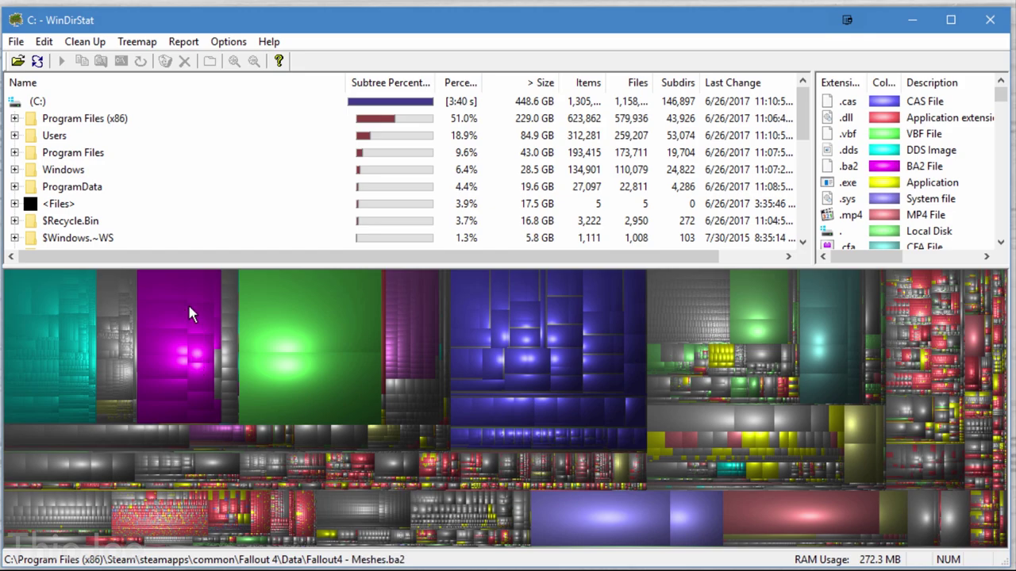
Select FFX_Data.vbf through its block in the treemap and examine the actions offered for it in the treemap and the folder list.
left_click(298, 317)
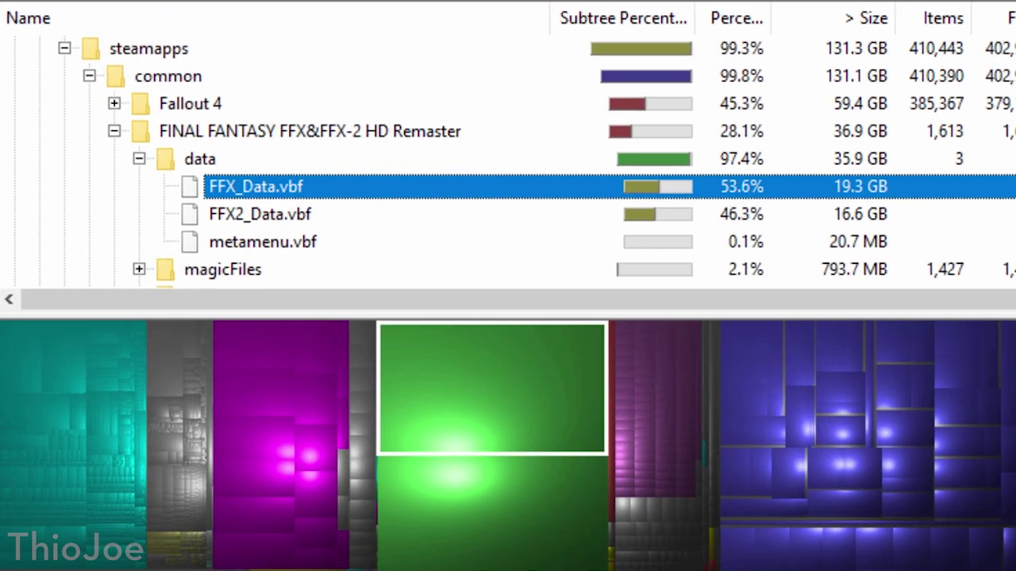
right_click(263, 190)
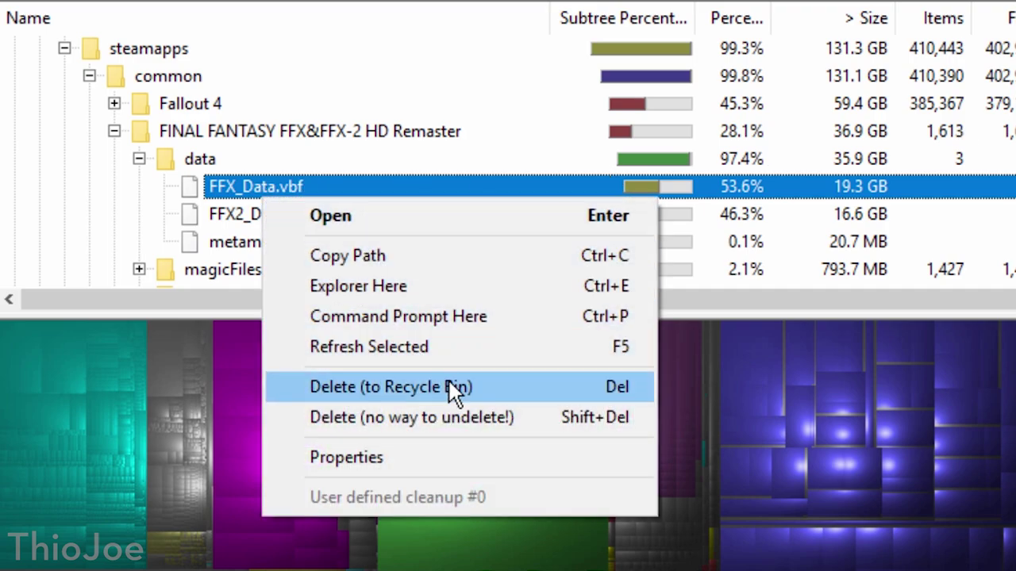
left_click(520, 12)
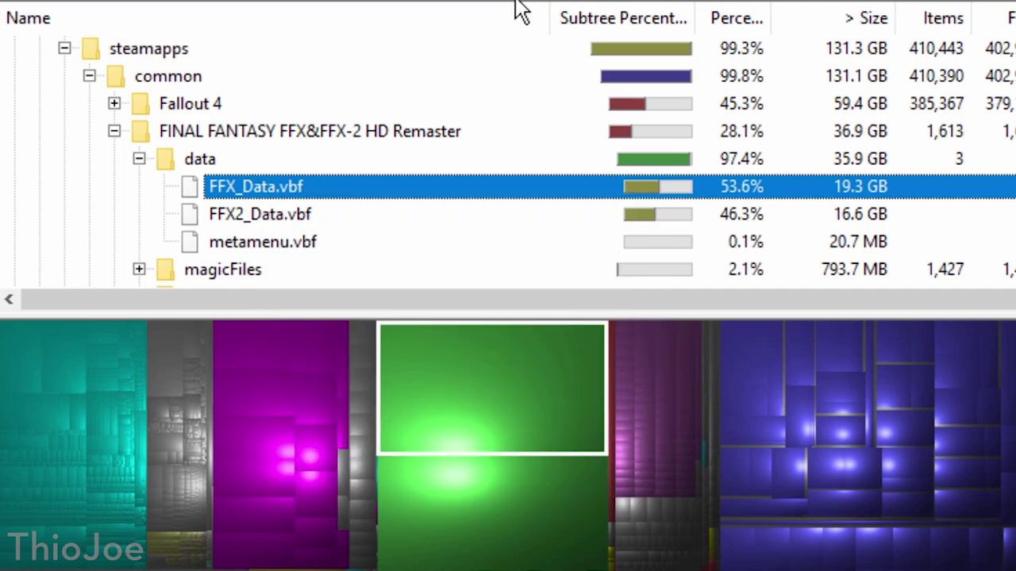
right_click(512, 418)
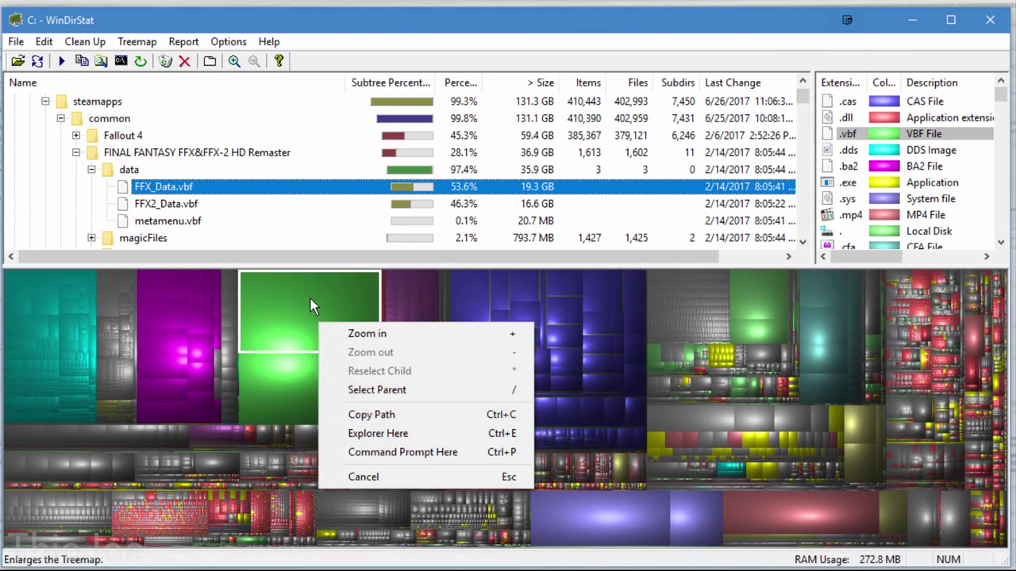
left_click(492, 365)
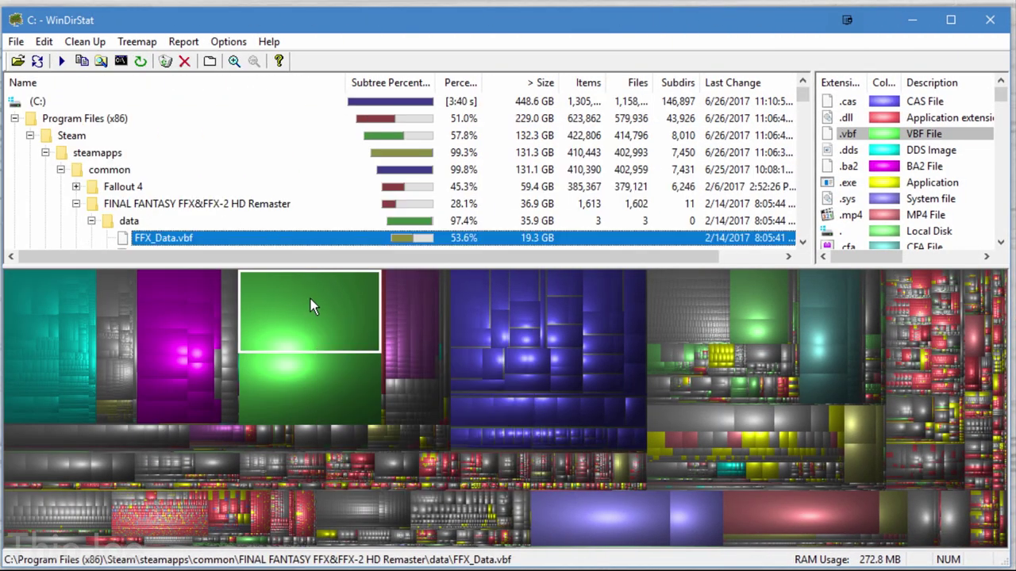
scroll(211, 208, "down", 1)
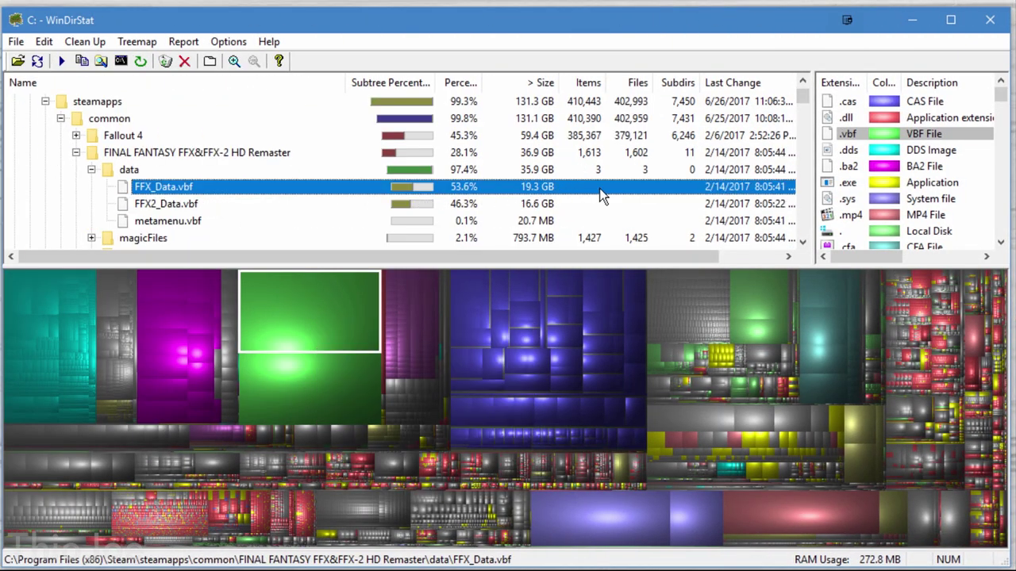
right_click(254, 190)
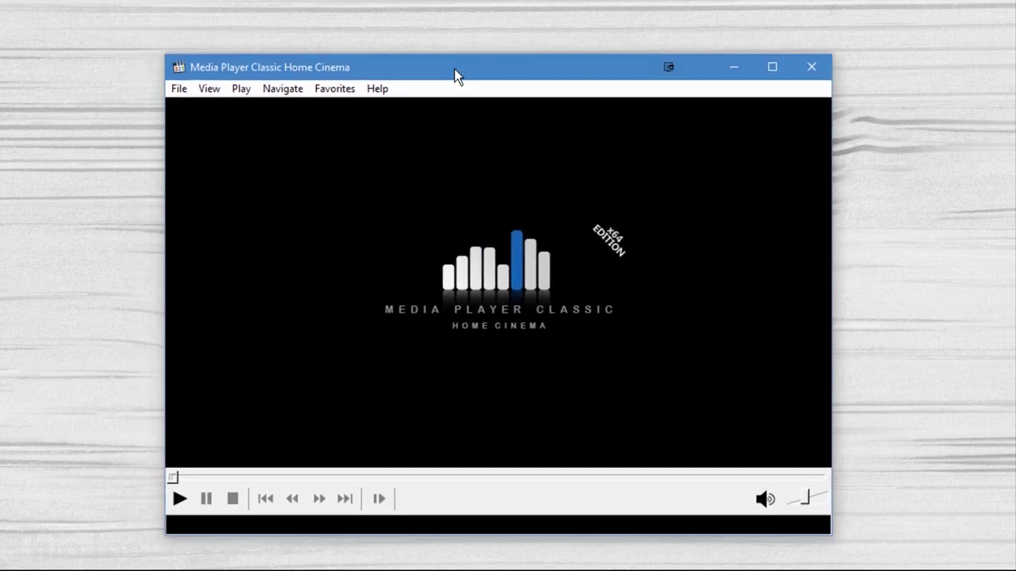
right_click(538, 332)
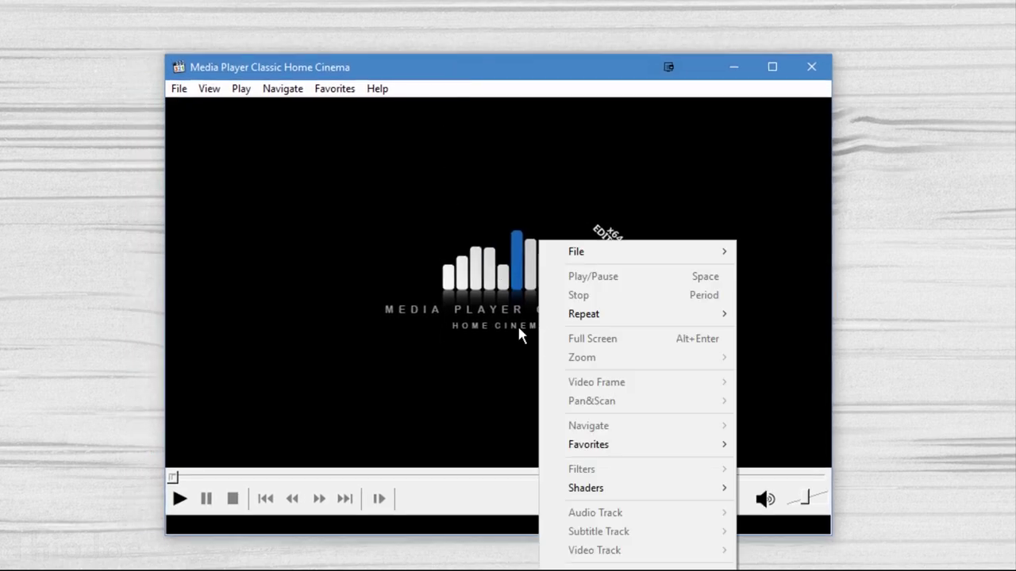
left_click(480, 329)
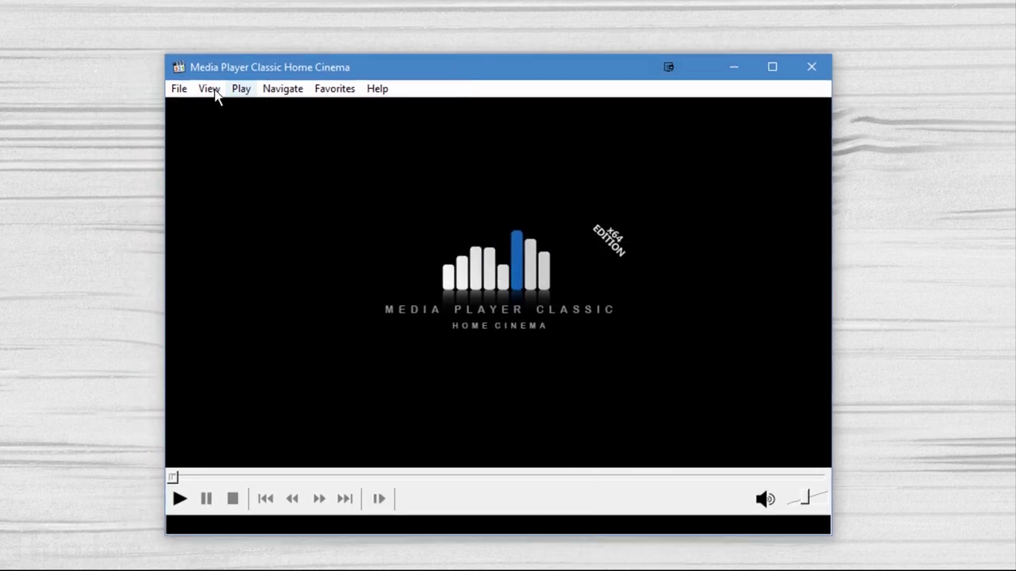
left_click(178, 90)
mouse_move(207, 92)
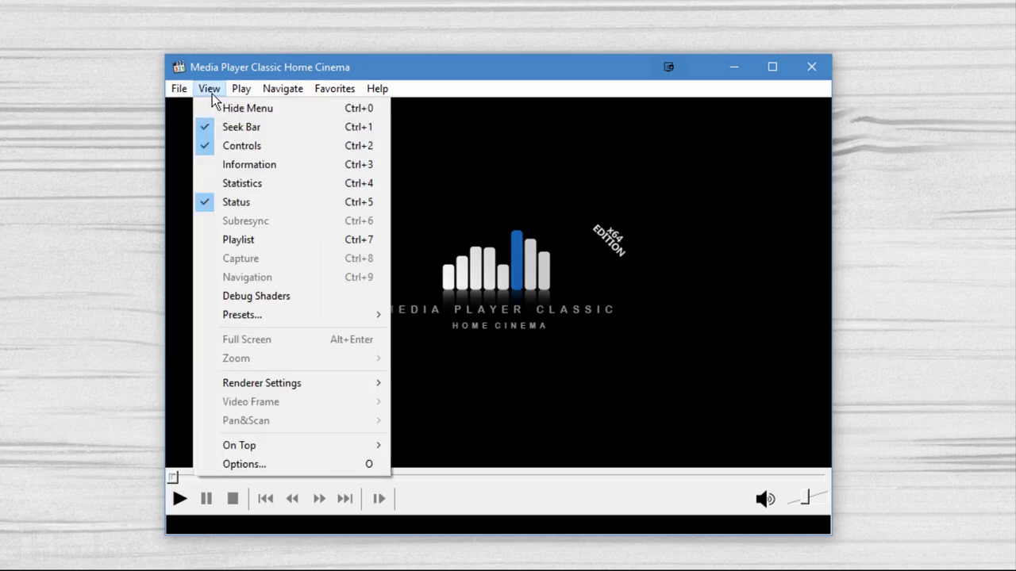
mouse_move(277, 95)
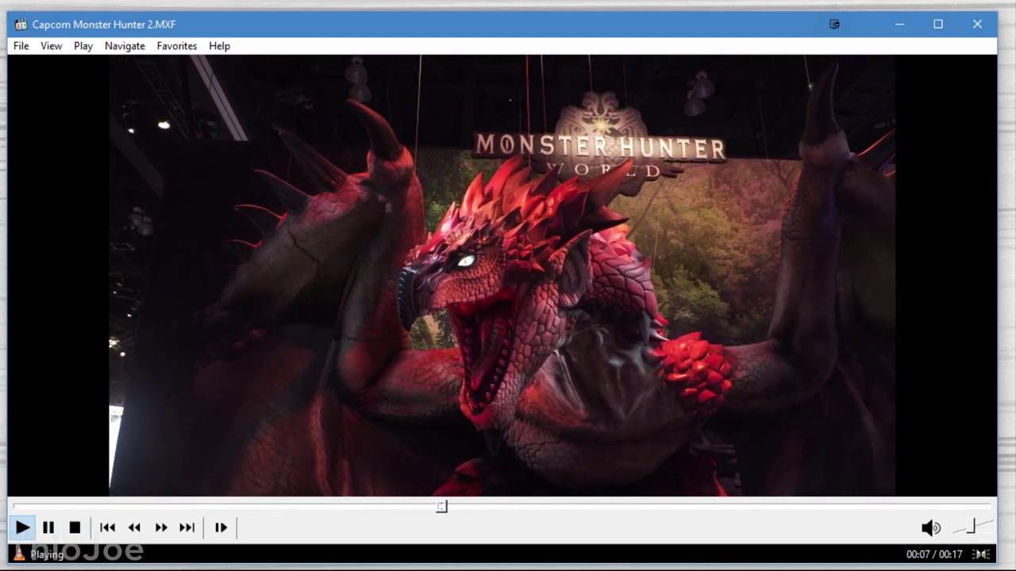
Pause Capcom Monster Hunter 2.MXF and bring up the player's playback and rendering options over the video.
left_click(58, 528)
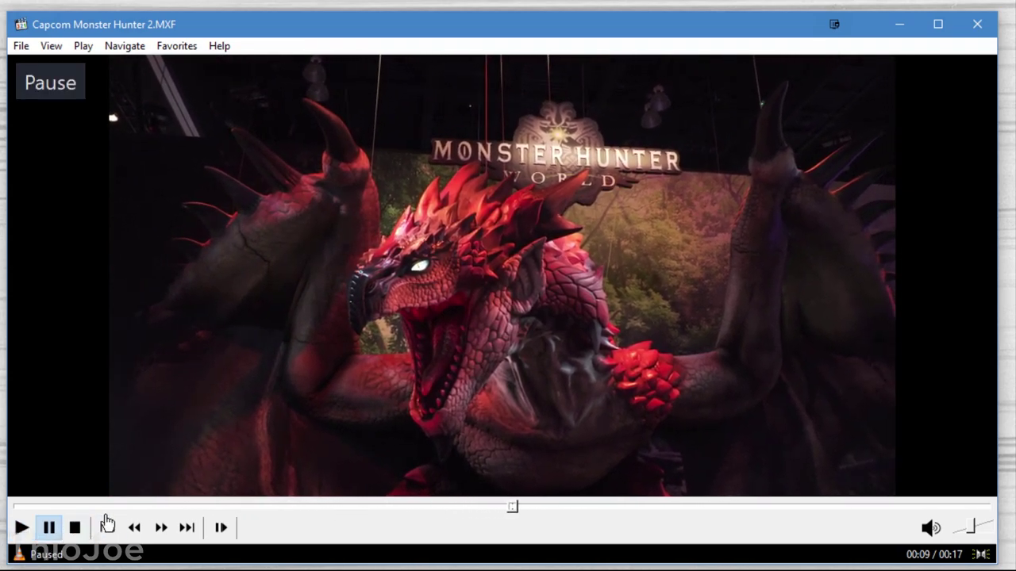
right_click(330, 368)
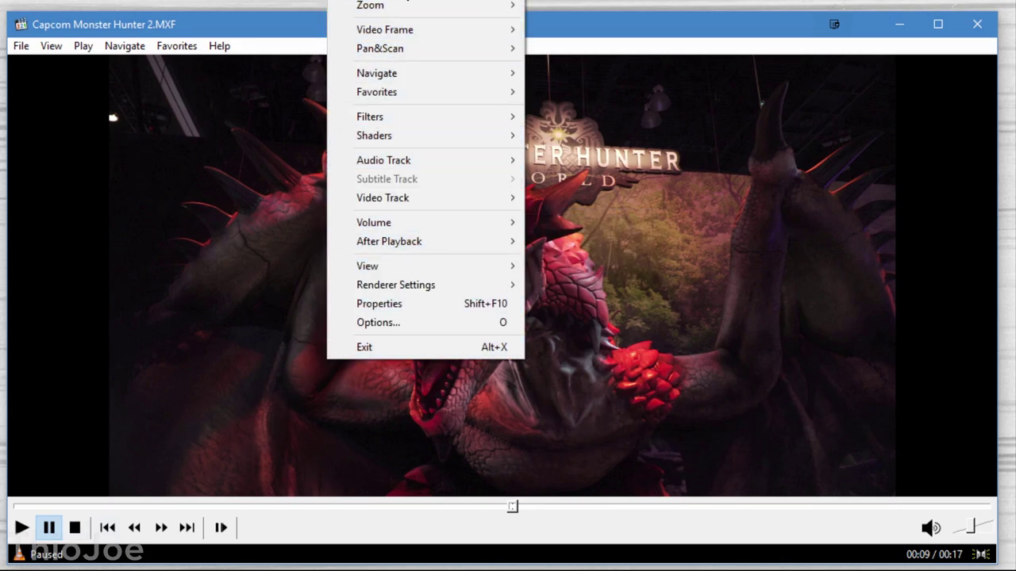
mouse_move(406, 51)
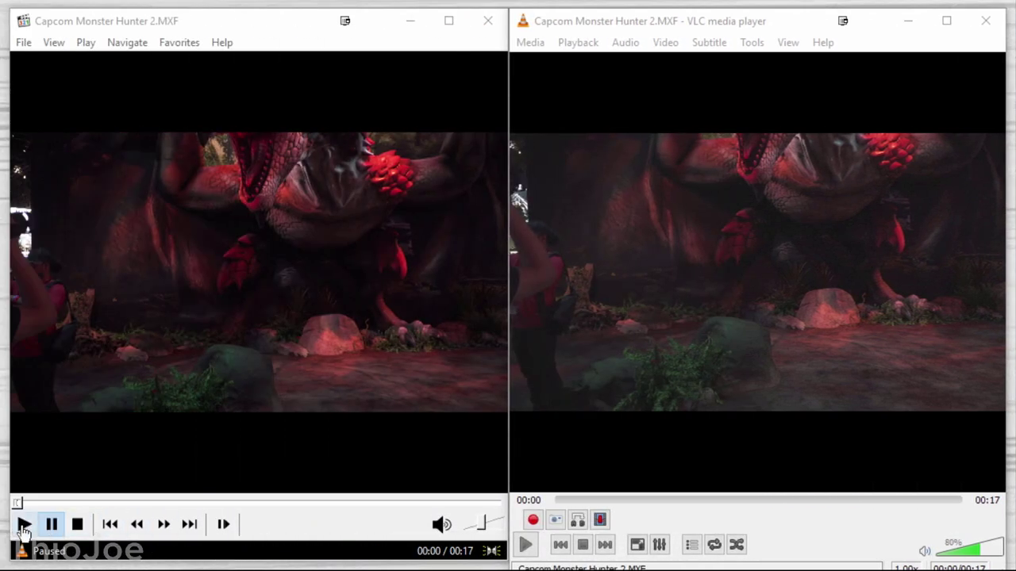
Start playing Capcom Monster Hunter 2.MXF in both Media Player Classic and VLC media player for a side-by-side comparison.
left_click(24, 525)
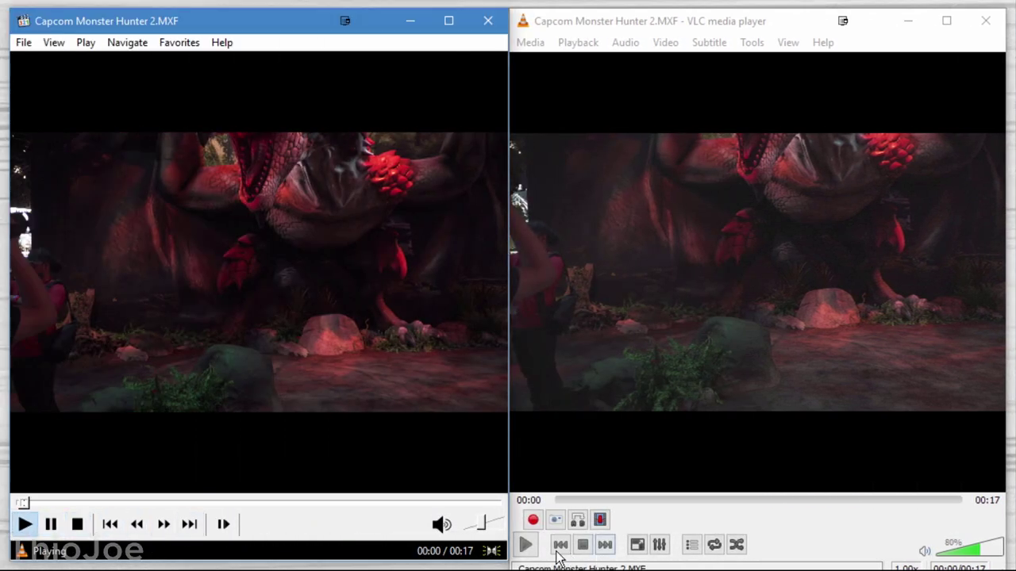
left_click(525, 544)
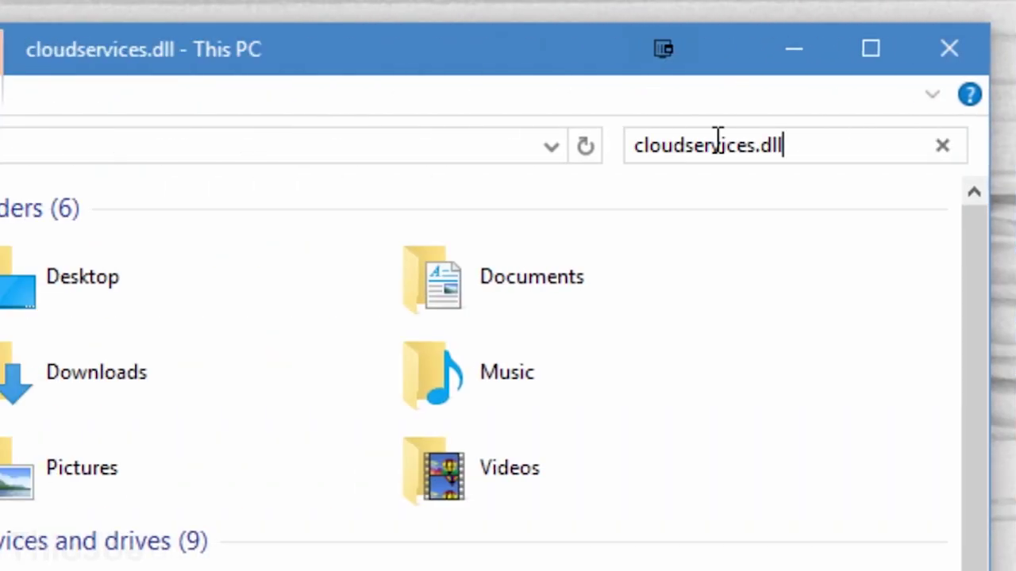
Search This PC for cloudservices.dll in File Explorer and search for the same file in Everything.
key("Return")
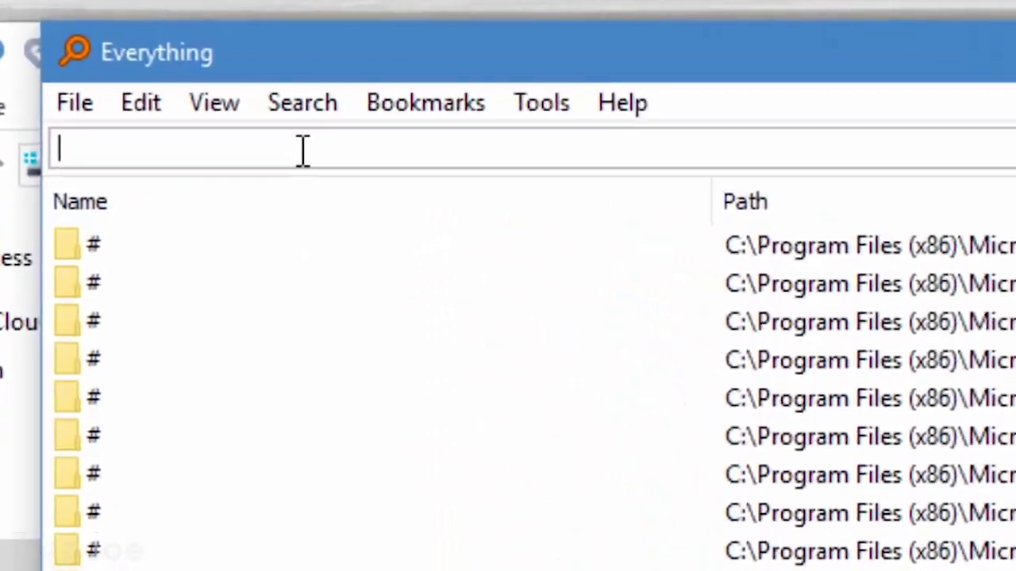
type("cloudservices.dll")
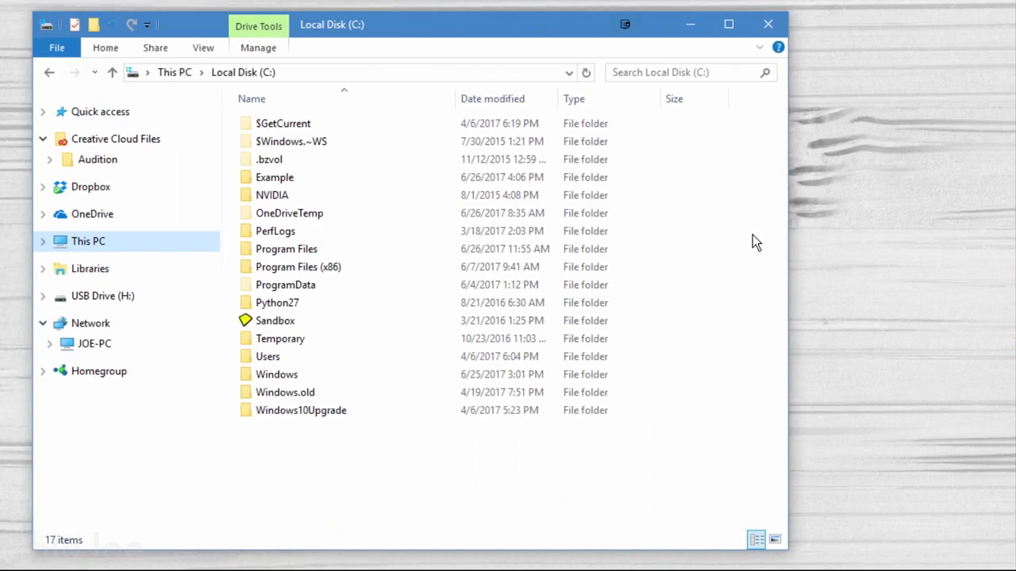
Launch an Everything search from inside the Local Disk (C:) folder in File Explorer.
right_click(753, 235)
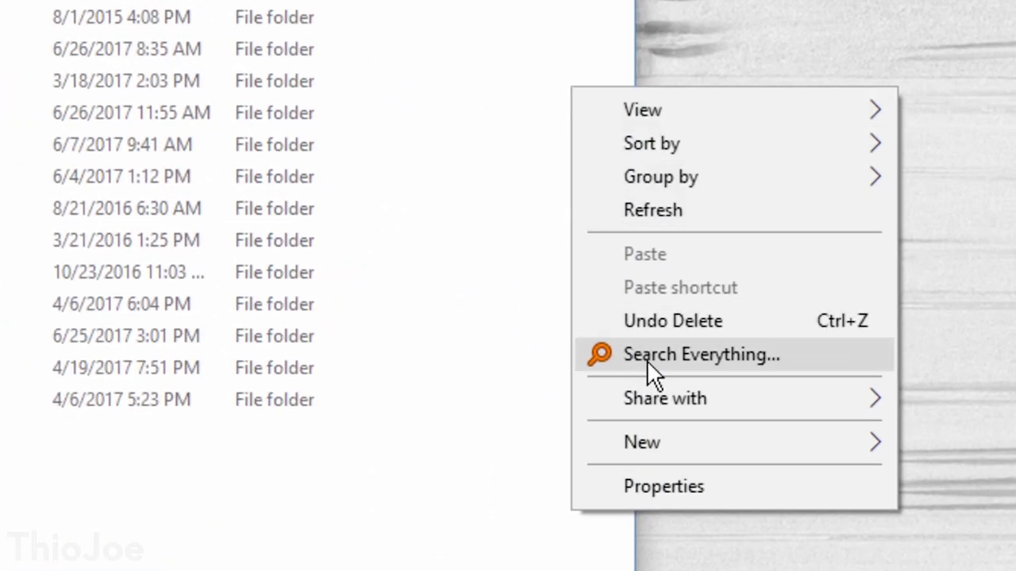
left_click(794, 357)
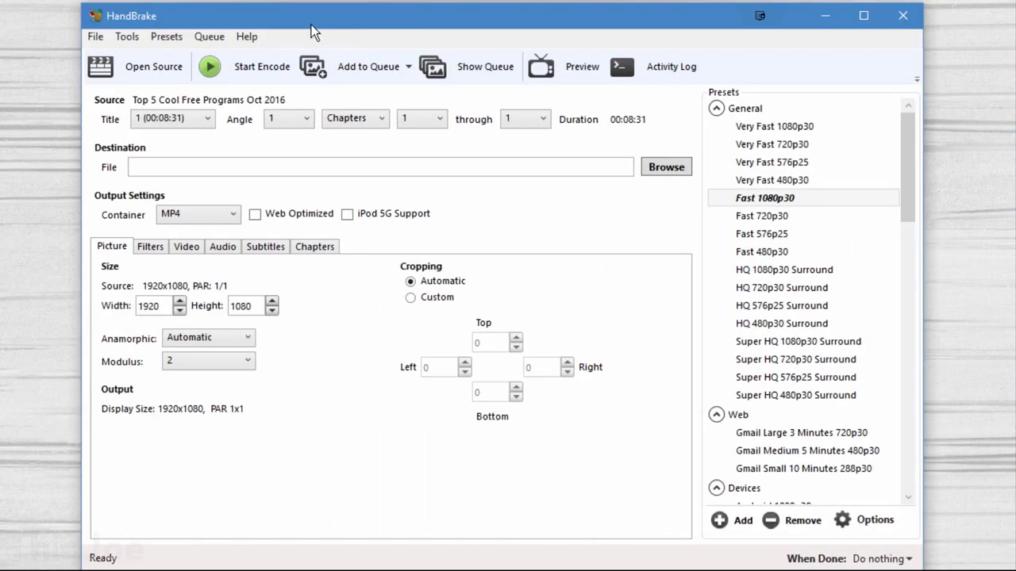
Examine the available source titles, output containers and video codecs in HandBrake.
left_click(201, 125)
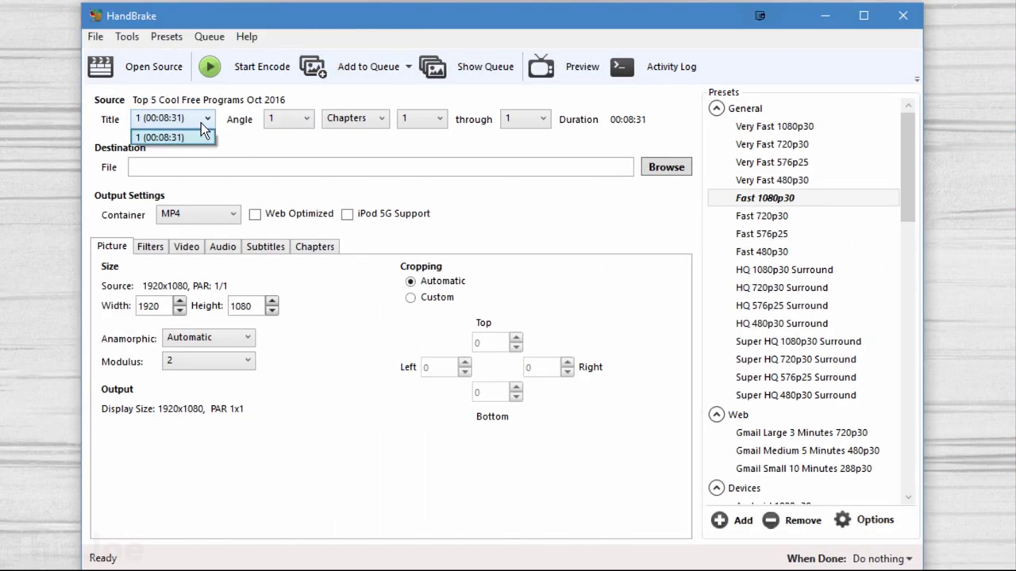
left_click(202, 125)
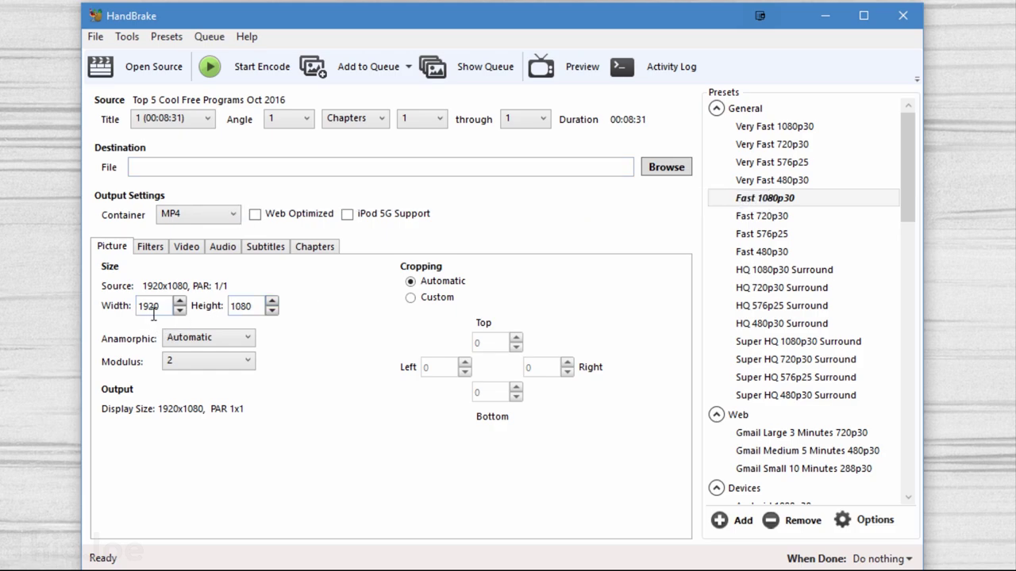
left_click(187, 246)
left_click(216, 217)
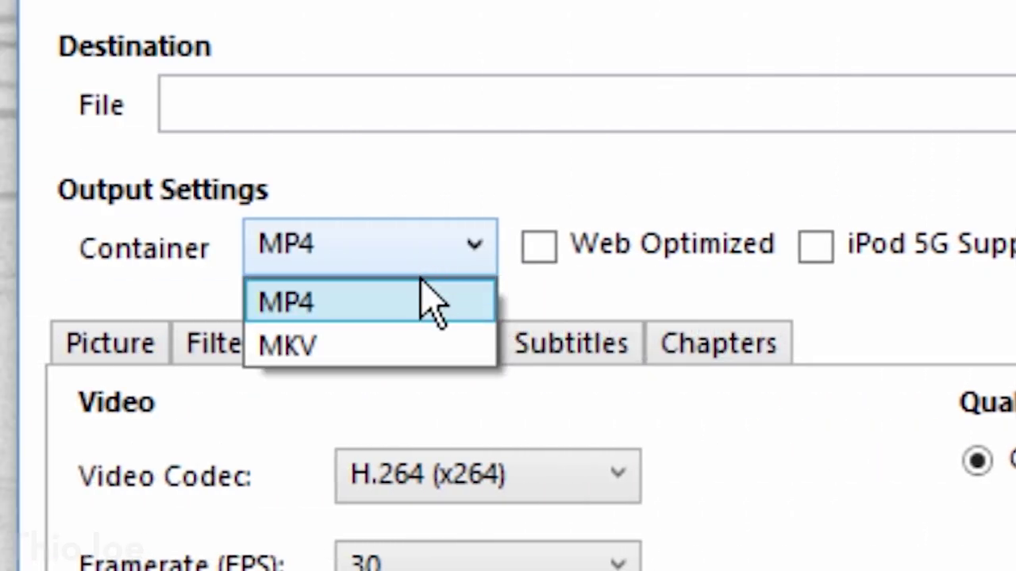
left_click(458, 257)
left_click(572, 476)
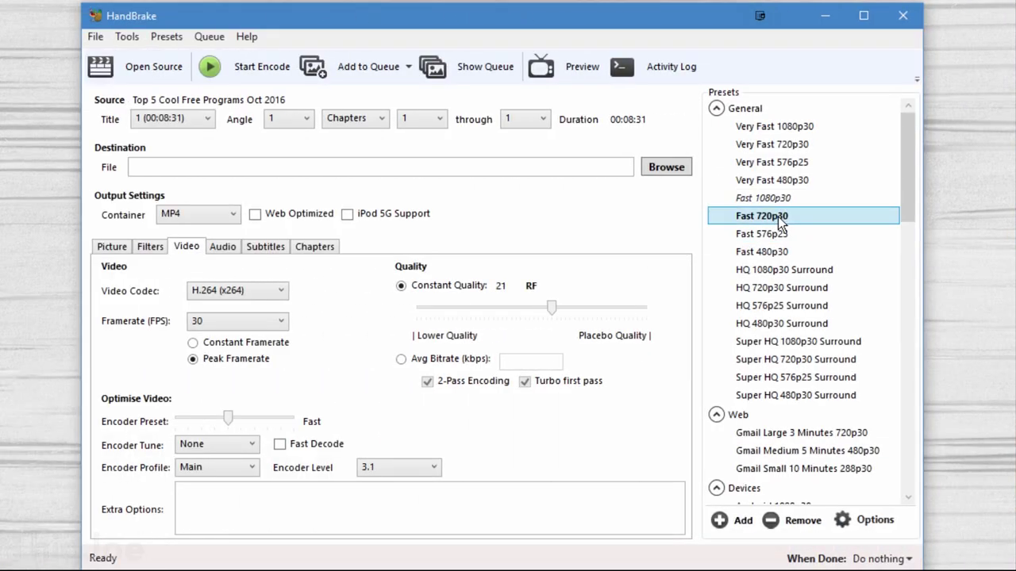
Check the preset's filter and picture settings, apply the Fast 576p25 preset, and look through the web and device presets.
left_click(150, 246)
left_click(115, 246)
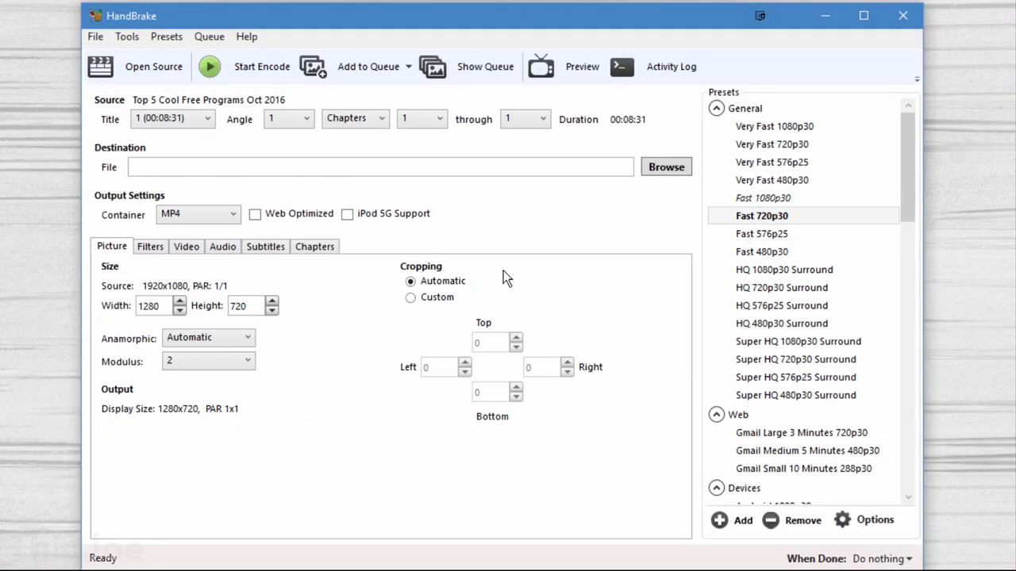
left_click(790, 163)
left_click(799, 238)
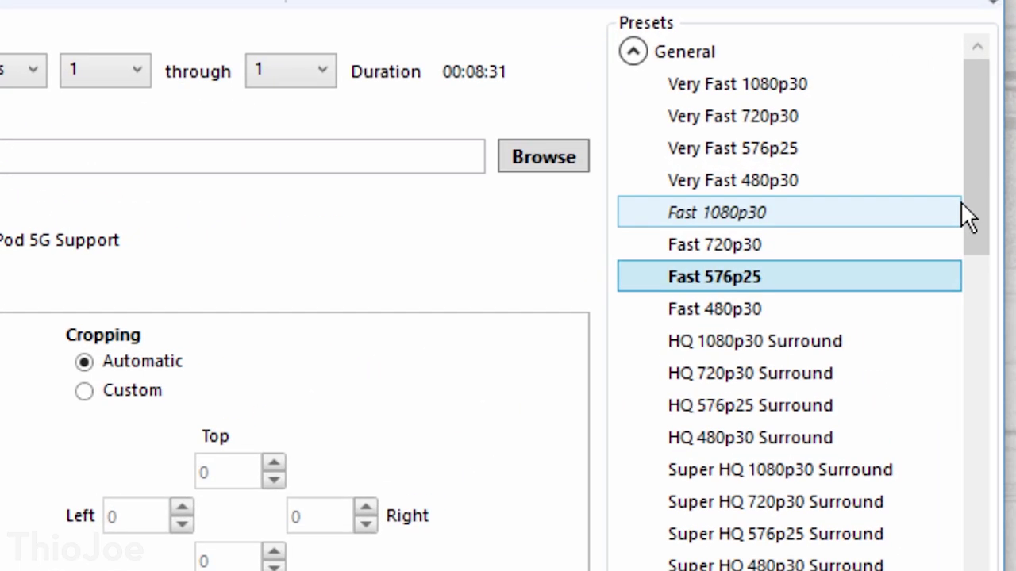
left_click_drag(981, 208, 988, 296)
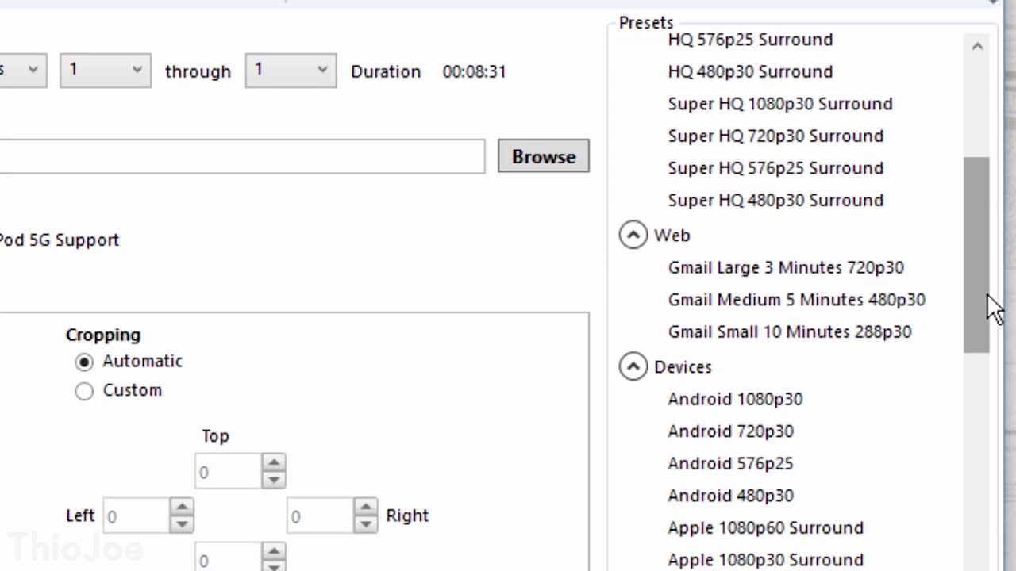
left_click_drag(979, 284, 981, 374)
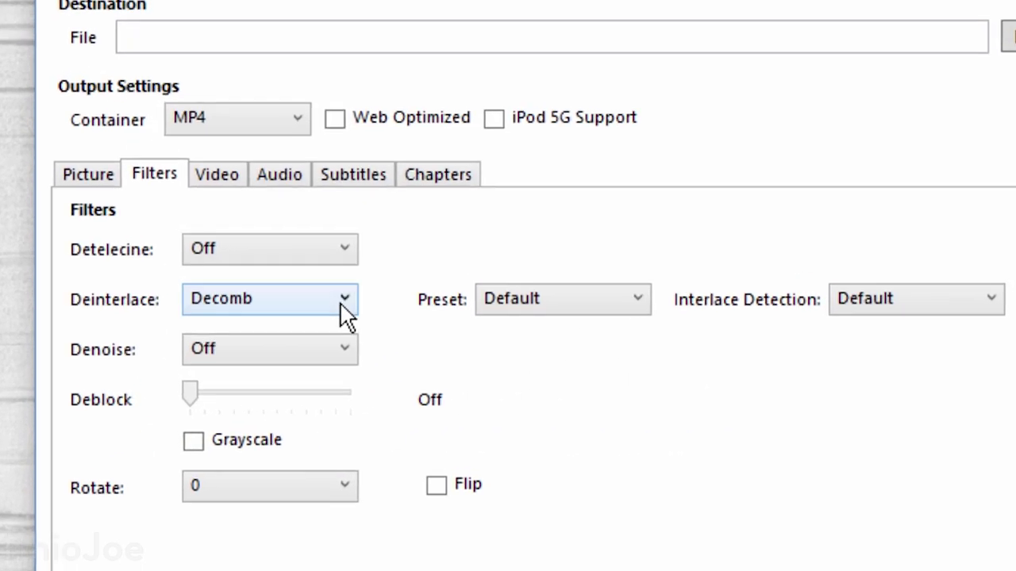
Examine the deinterlace, deinterlace preset, rotation and flip choices in the filter settings.
left_click(256, 320)
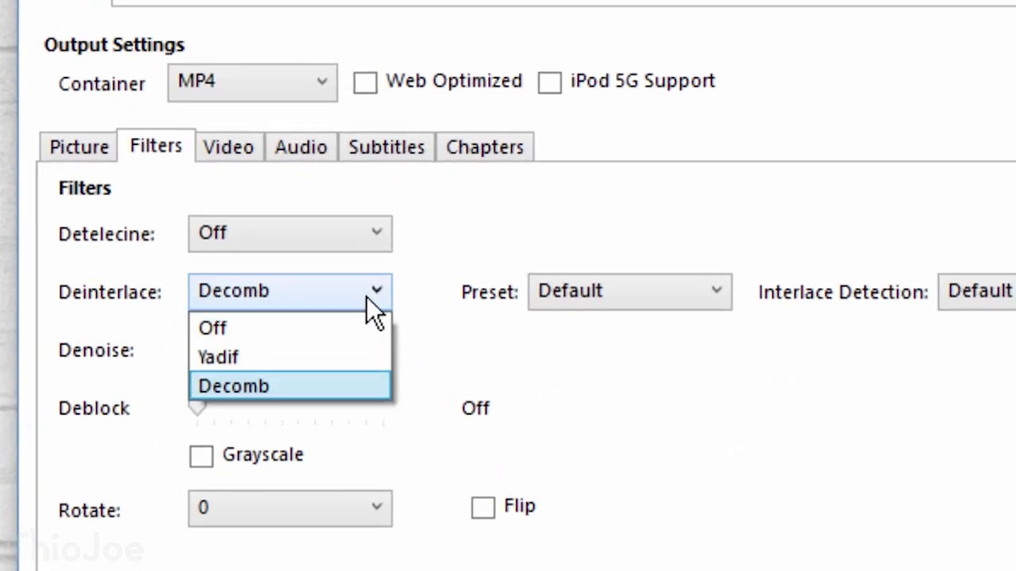
left_click(240, 321)
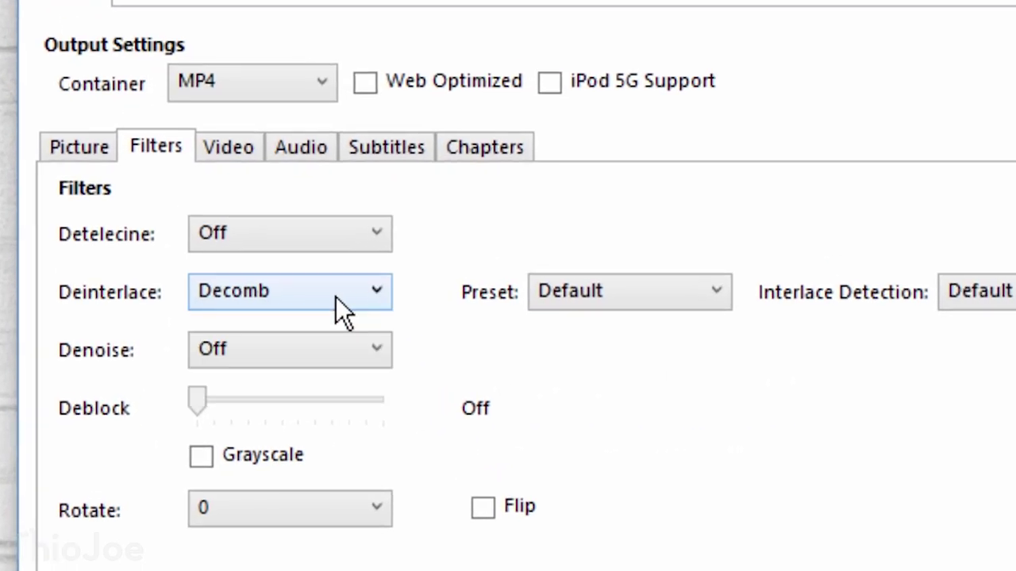
left_click(634, 303)
left_click(247, 507)
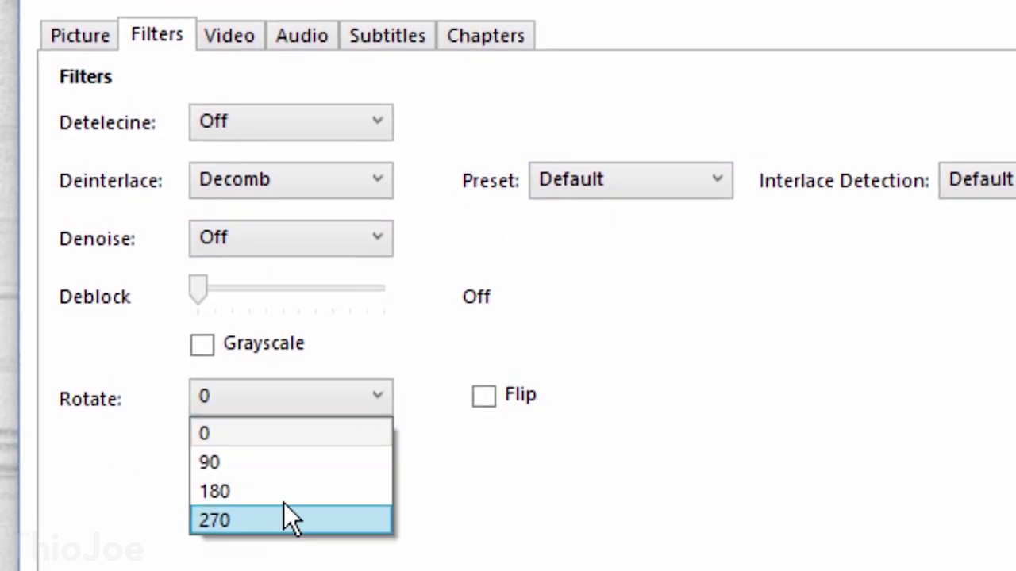
left_click(498, 394)
left_click(498, 393)
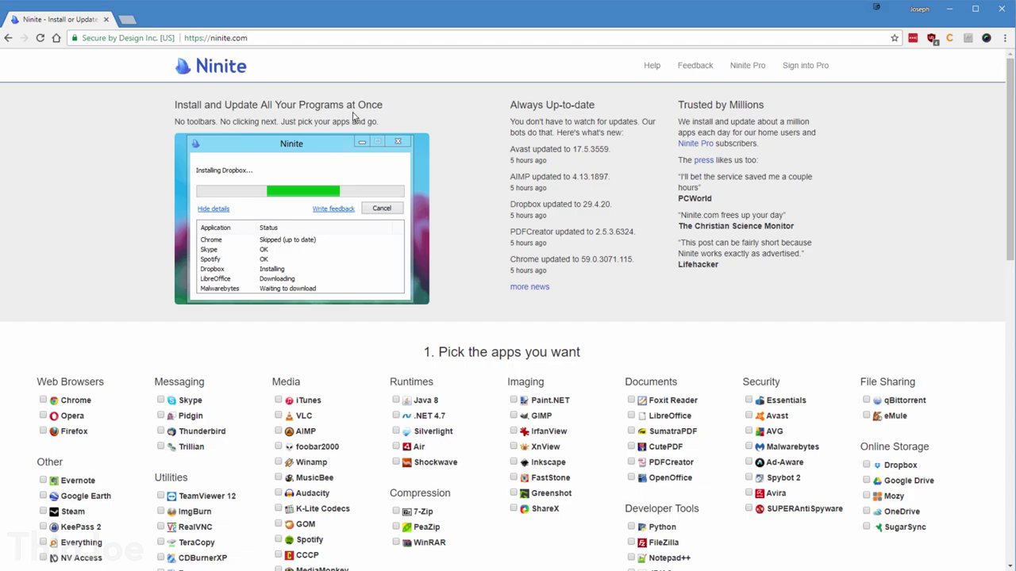
Pick Chrome, Dropbox and Google Drive on the Ninite website for the custom installer.
left_click_drag(1013, 173, 1011, 273)
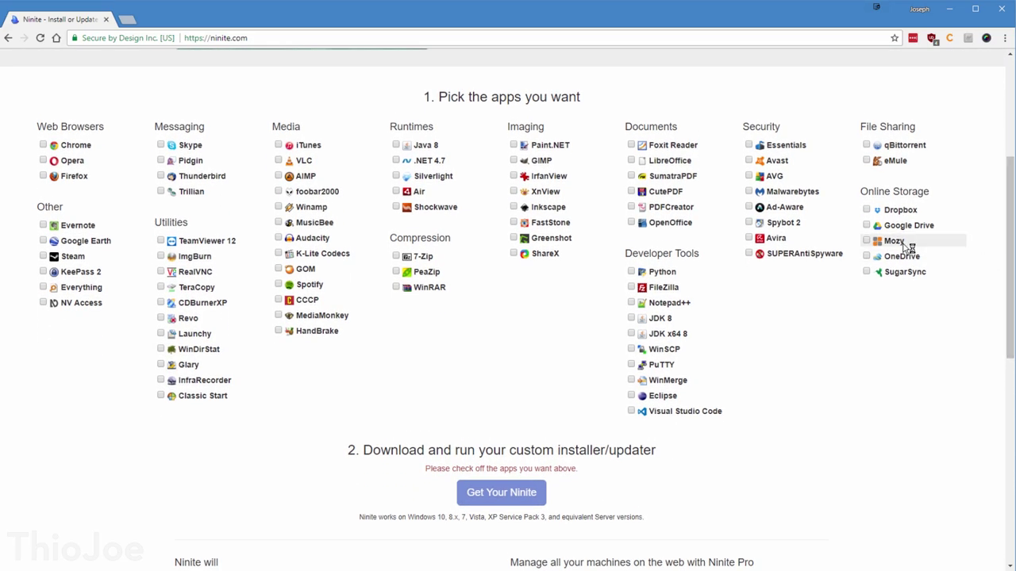
left_click(43, 146)
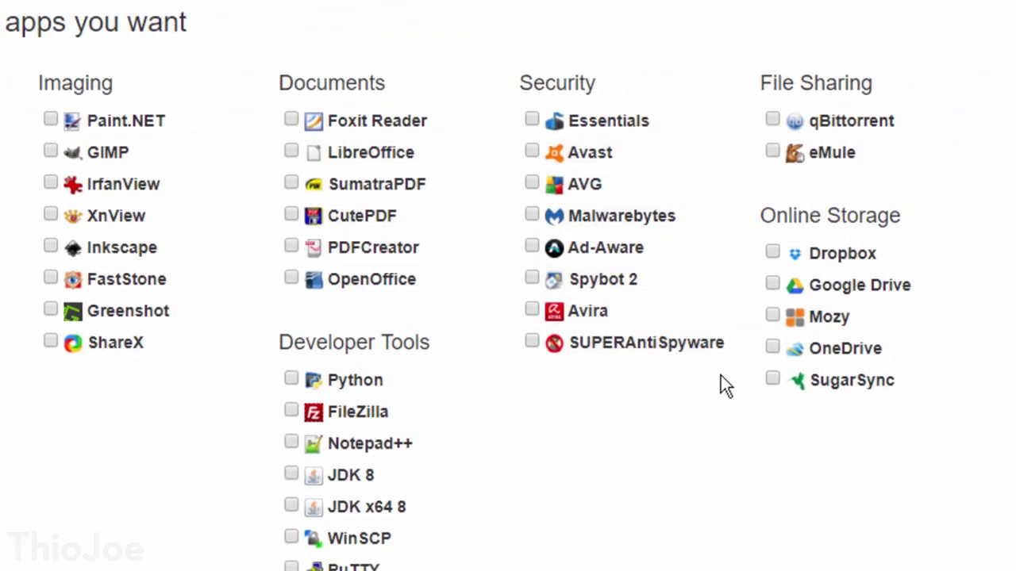
left_click(772, 252)
left_click(772, 283)
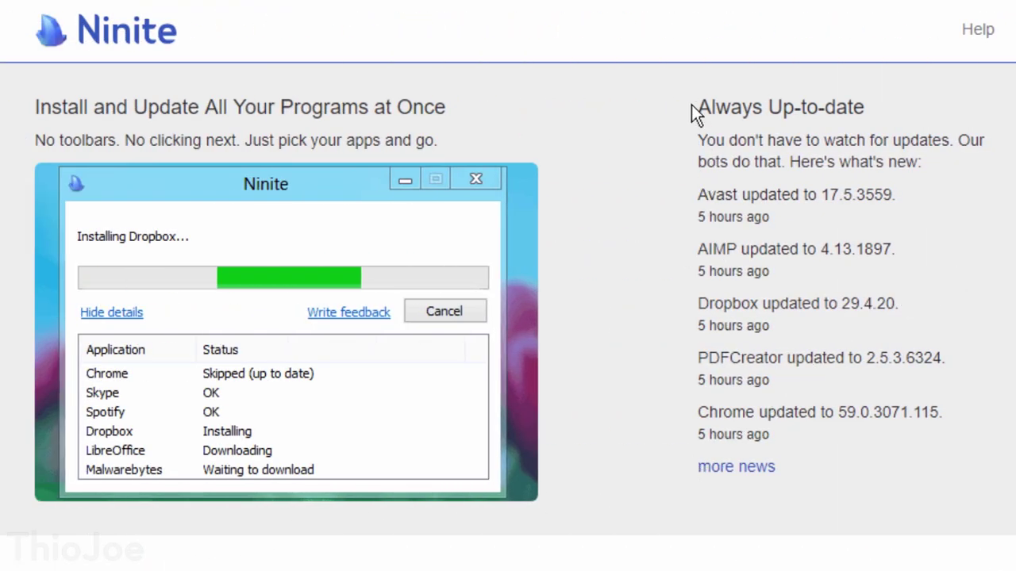
Highlight the Always Up-to-date section with its list of recent app updates, and clear the highlight.
left_click_drag(692, 102, 947, 435)
left_click(768, 116)
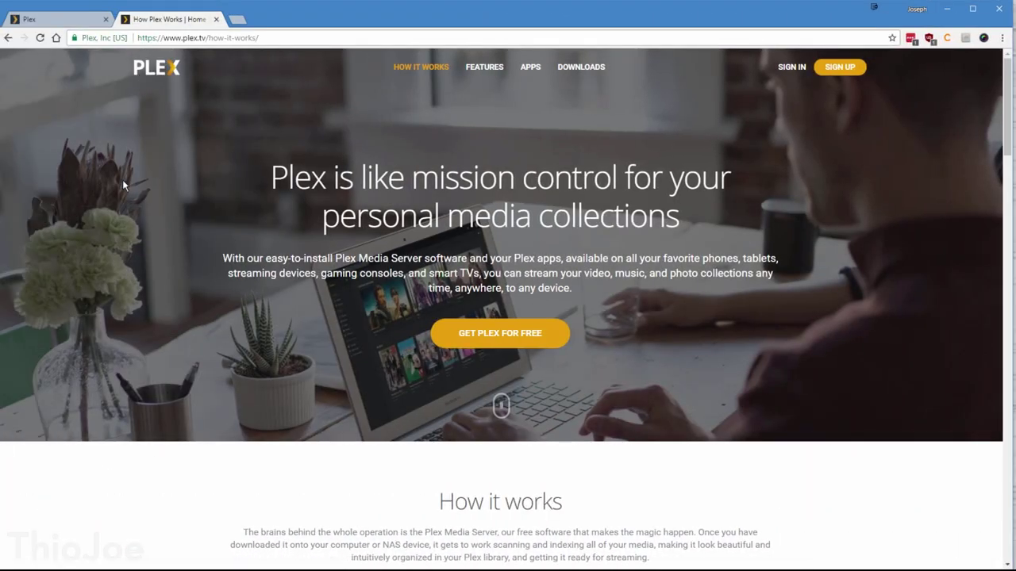
Read Plex's How It Works page down to the devices that Plex Media Server runs on.
scroll(127, 323, "down", 4)
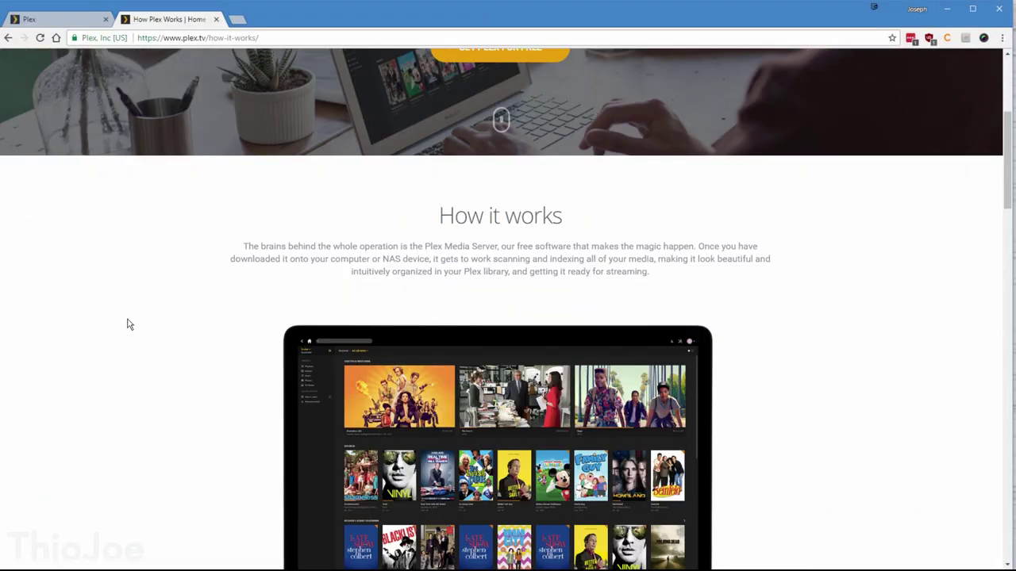
scroll(129, 324, "down", 3)
scroll(129, 324, "down", 3)
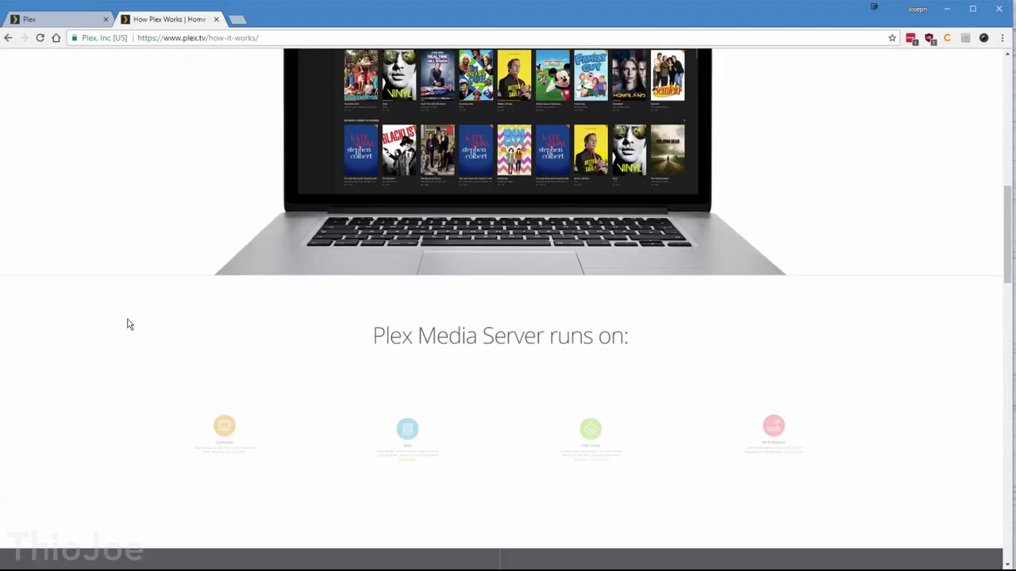
scroll(130, 324, "down", 2)
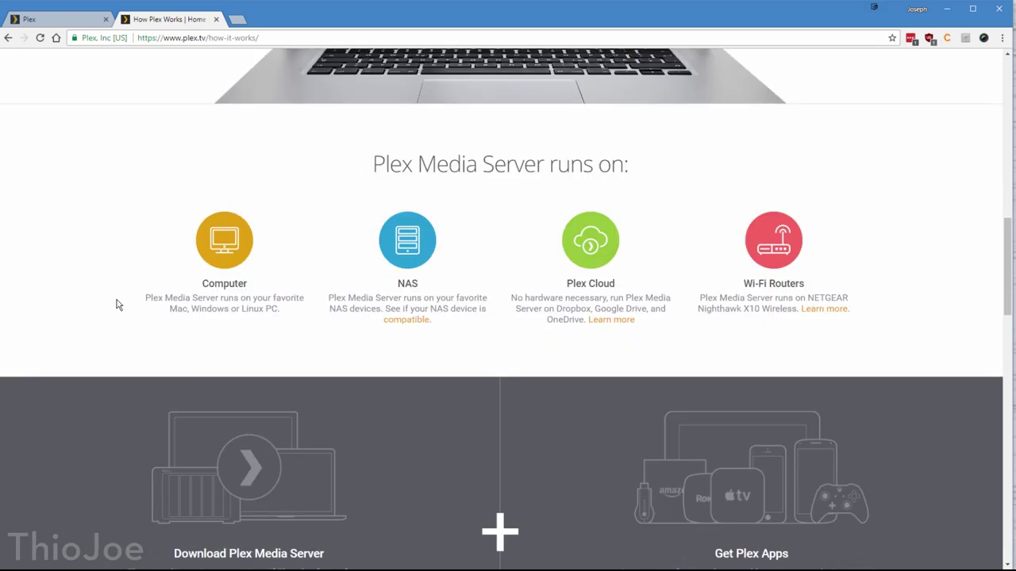
Browse the recently added television and movies in the Plex library, advancing both rows to further titles.
left_click(67, 24)
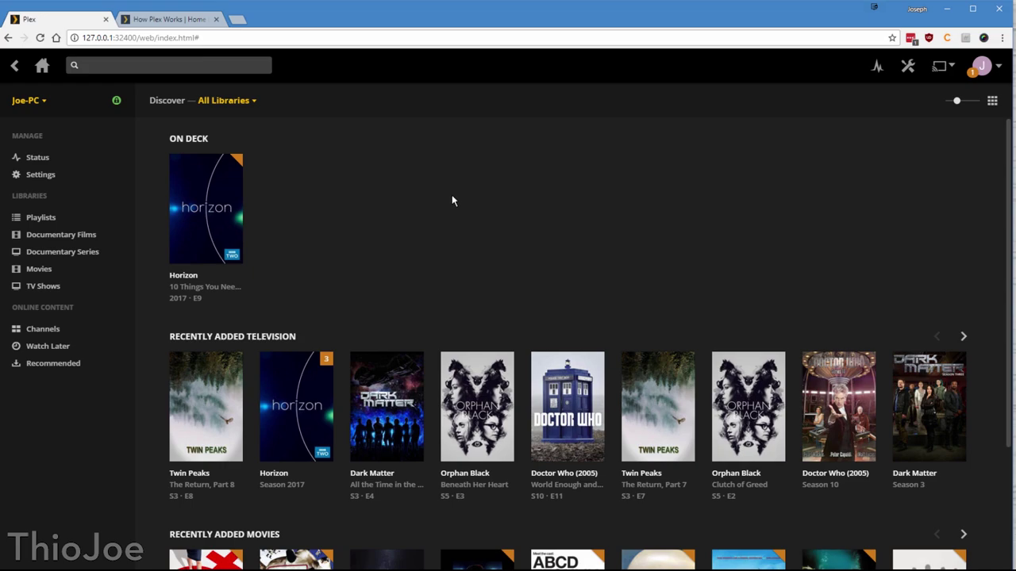
scroll(451, 201, "down", 2)
scroll(452, 192, "down", 1)
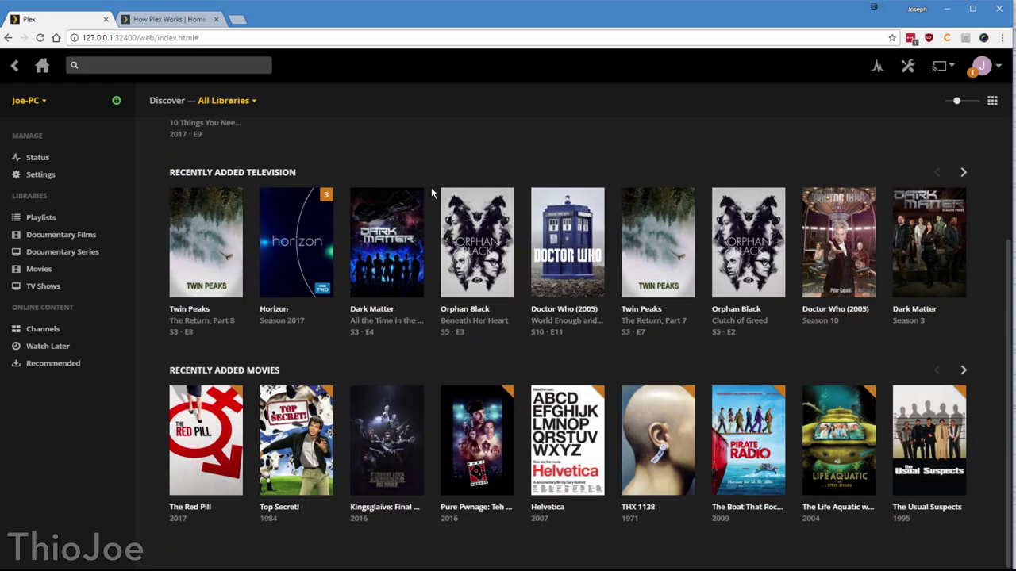
scroll(432, 192, "up", 1)
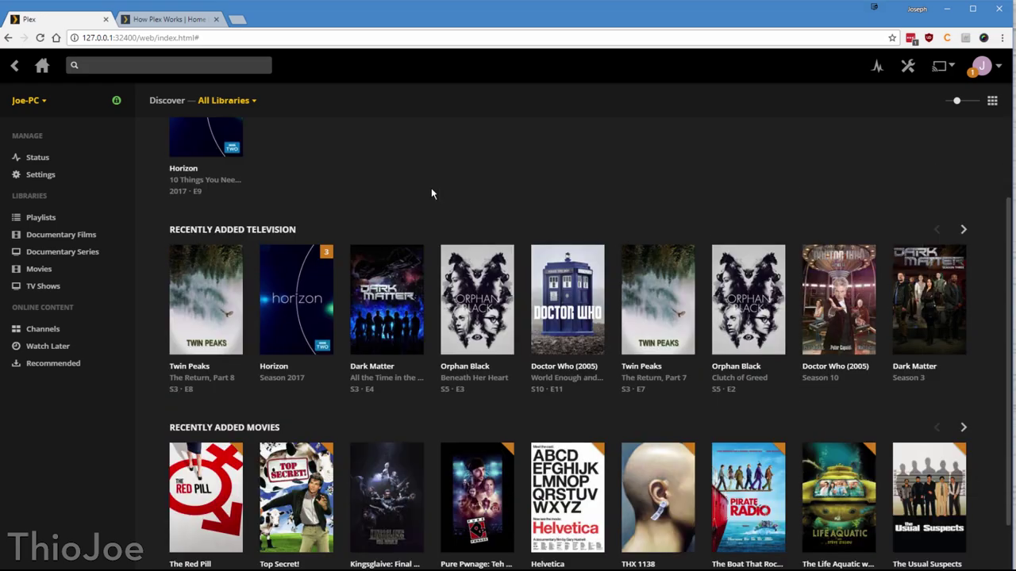
left_click(965, 233)
left_click(965, 428)
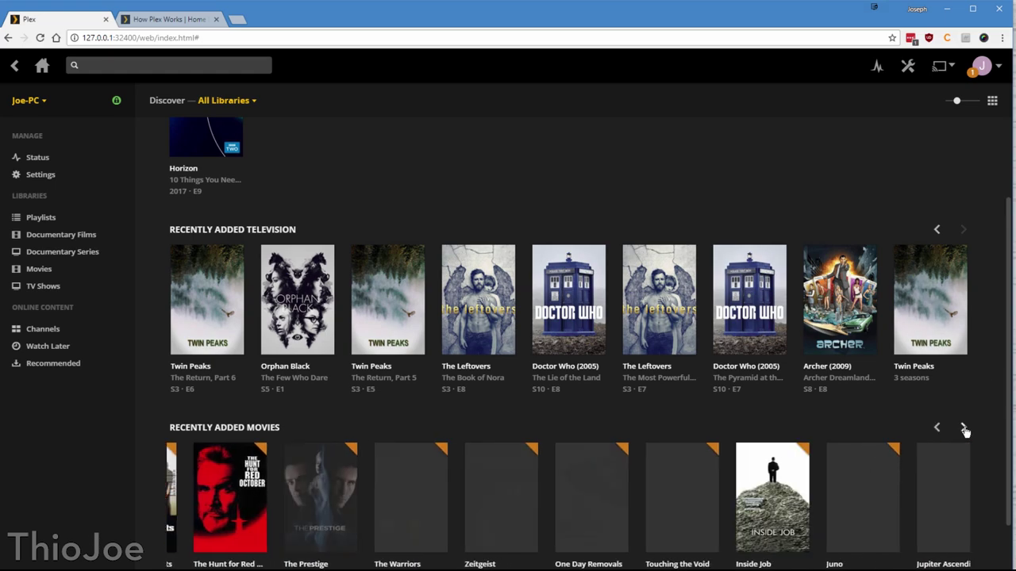
scroll(984, 389, "down", 1)
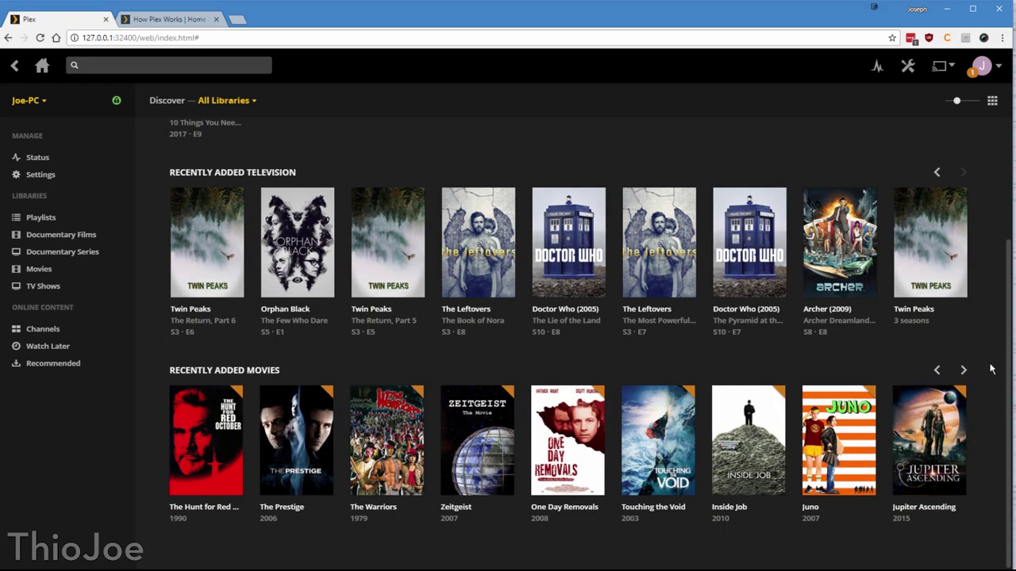
scroll(989, 368, "up", 1)
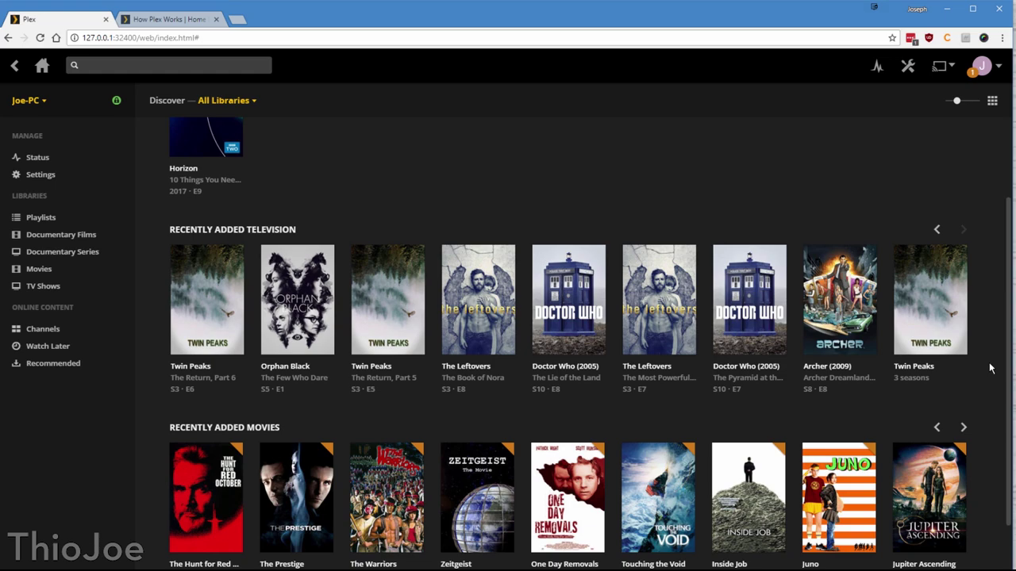
scroll(989, 368, "up", 1)
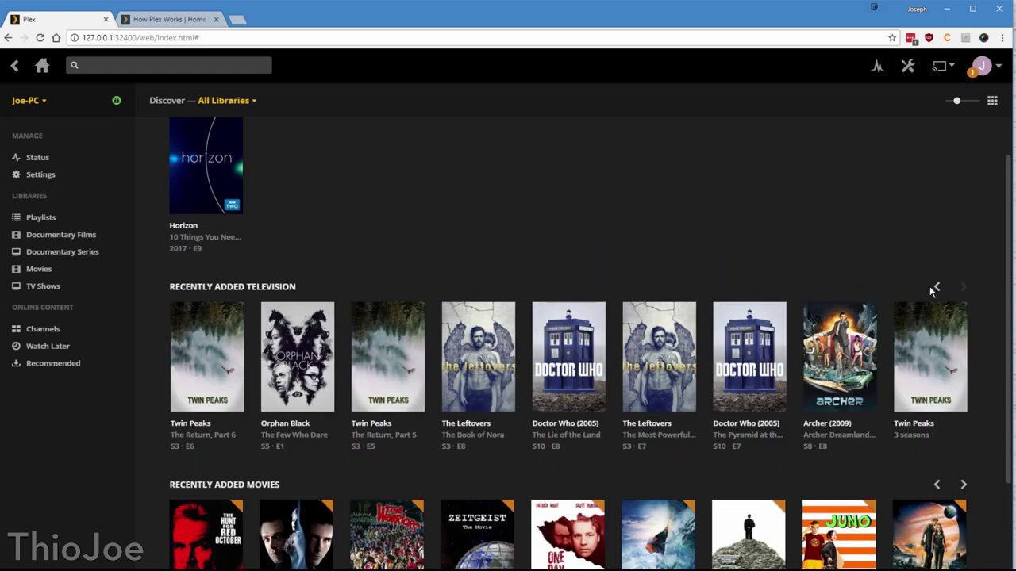
Open Horizon from the recently added television, look through its seasons, and open Season 2017.
left_click(935, 288)
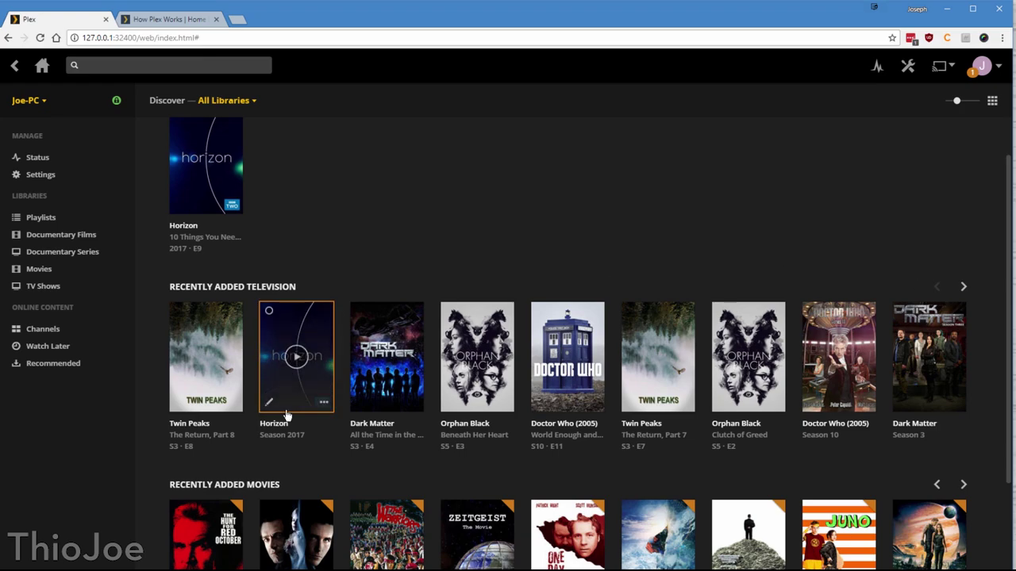
left_click(274, 422)
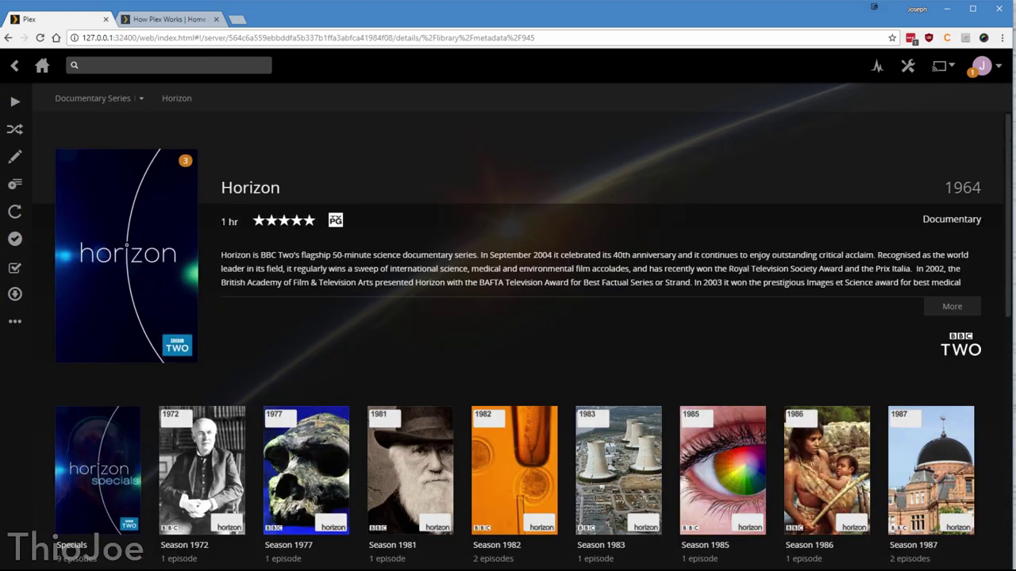
scroll(358, 266, "down", 2)
scroll(354, 278, "down", 1)
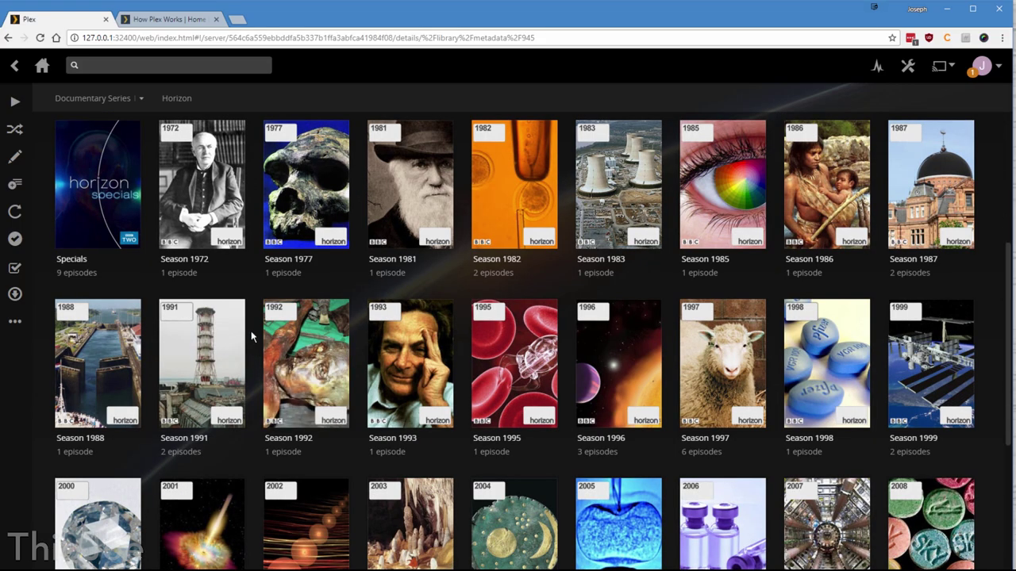
scroll(156, 272, "down", 3)
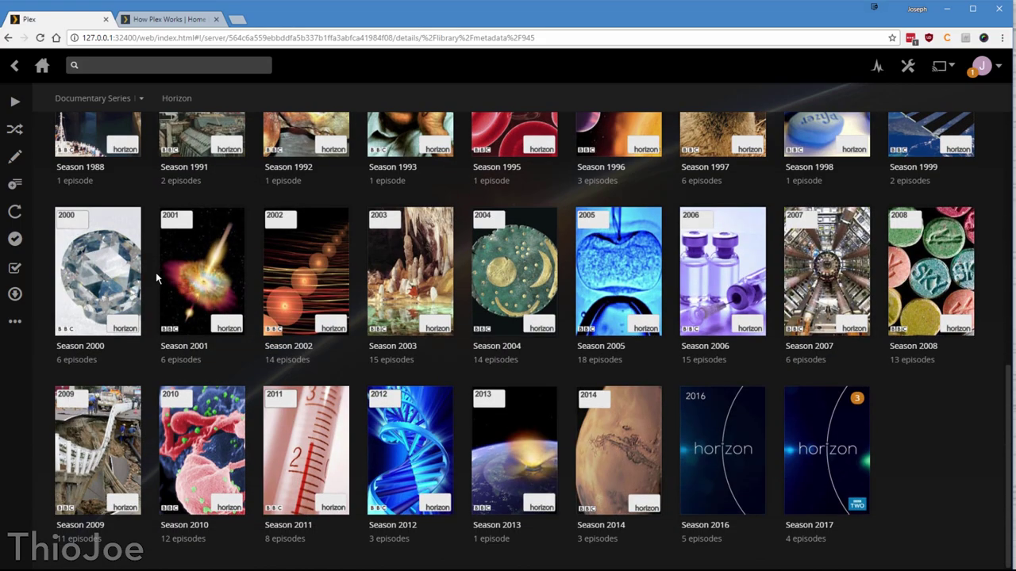
left_click(809, 525)
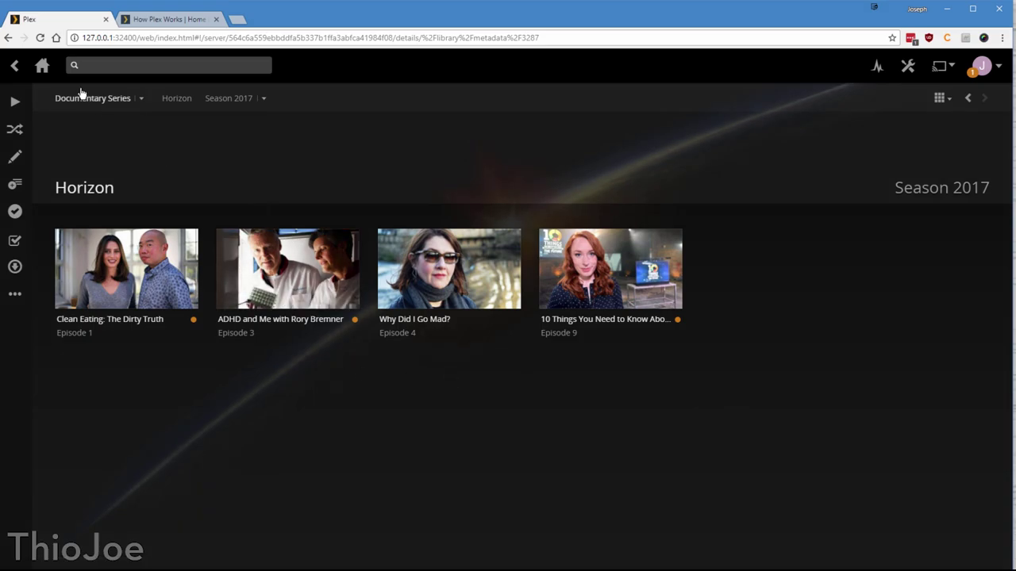
Browse the full TV Shows library, and look through the platforms listed for the Plex app download.
left_click(18, 66)
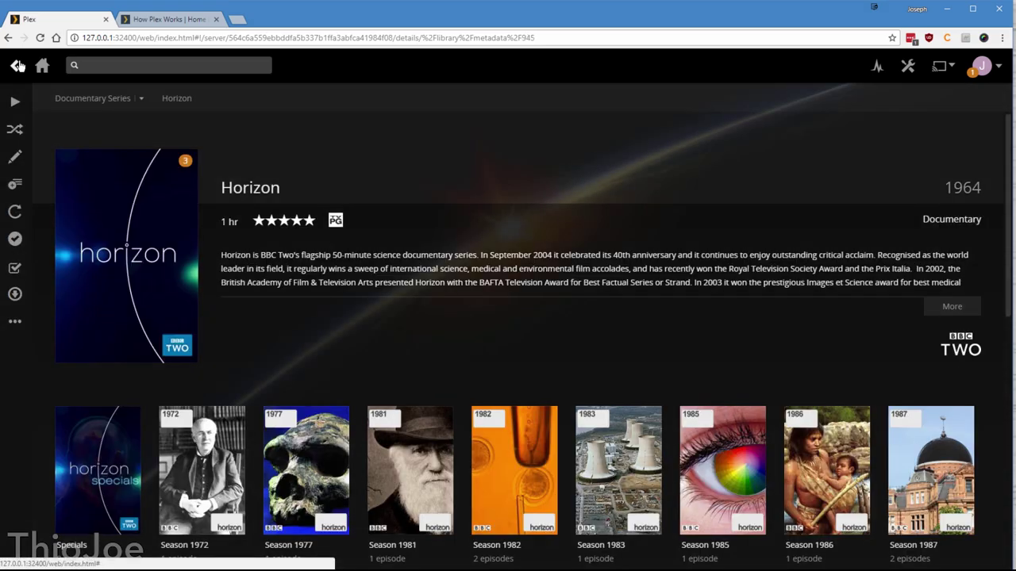
left_click(18, 65)
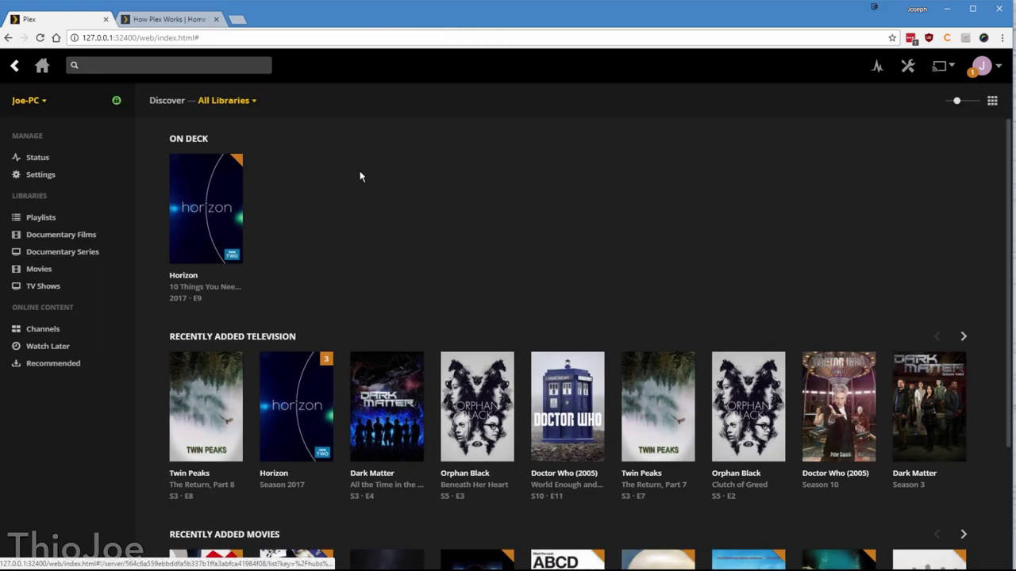
left_click(55, 291)
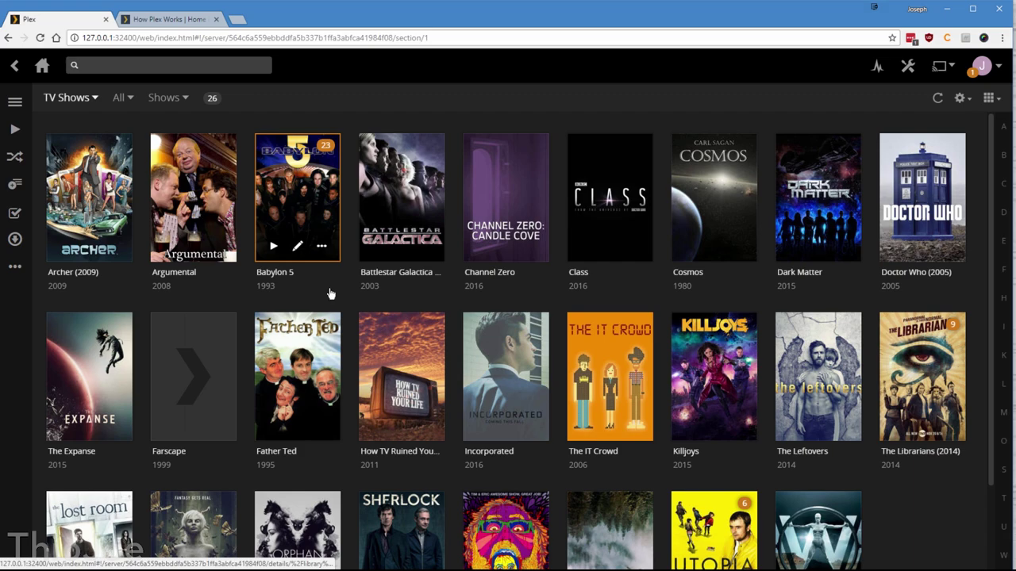
left_click_drag(991, 148, 989, 274)
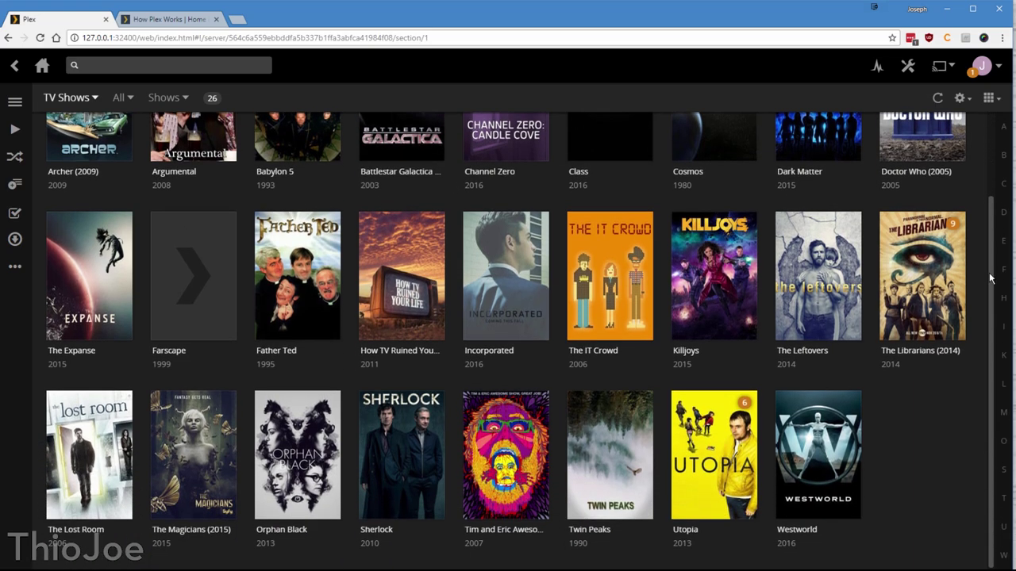
scroll(983, 238, "up", 2)
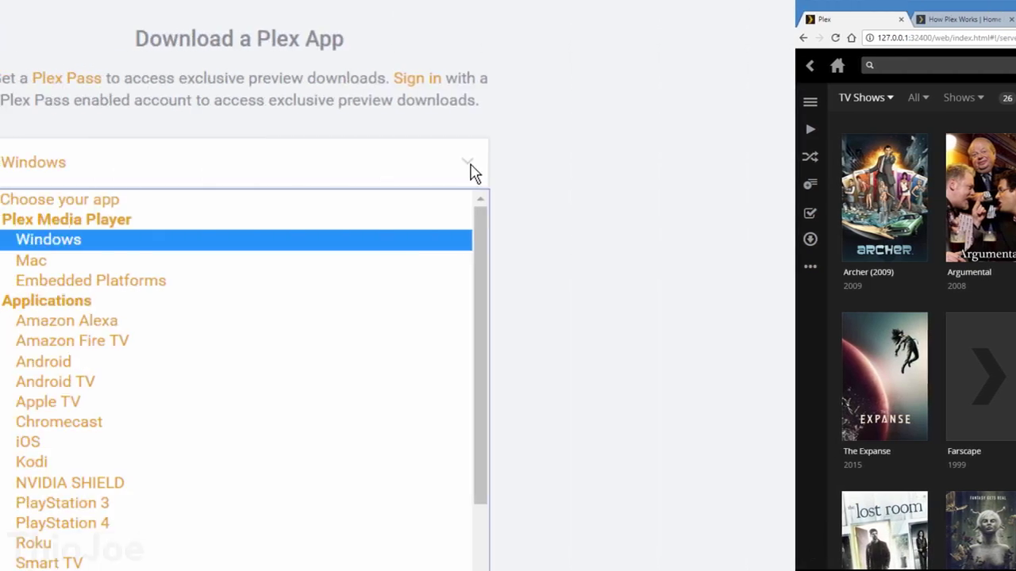
scroll(635, 287, "down", 2)
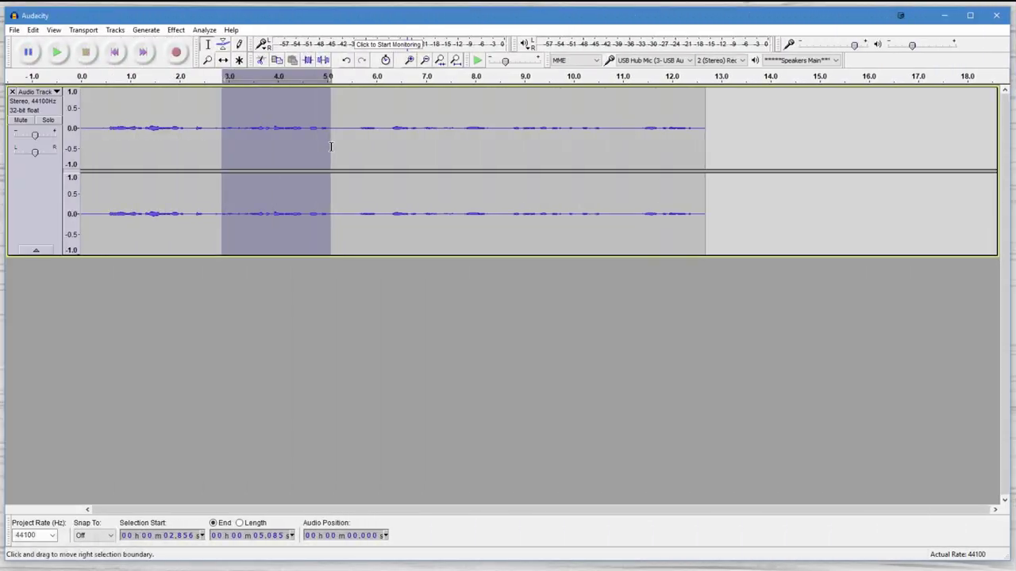
Switch to Audacity and amplify the whole stereo audio track by 25.1 dB with clipping not allowed.
left_click(262, 146)
left_click(175, 30)
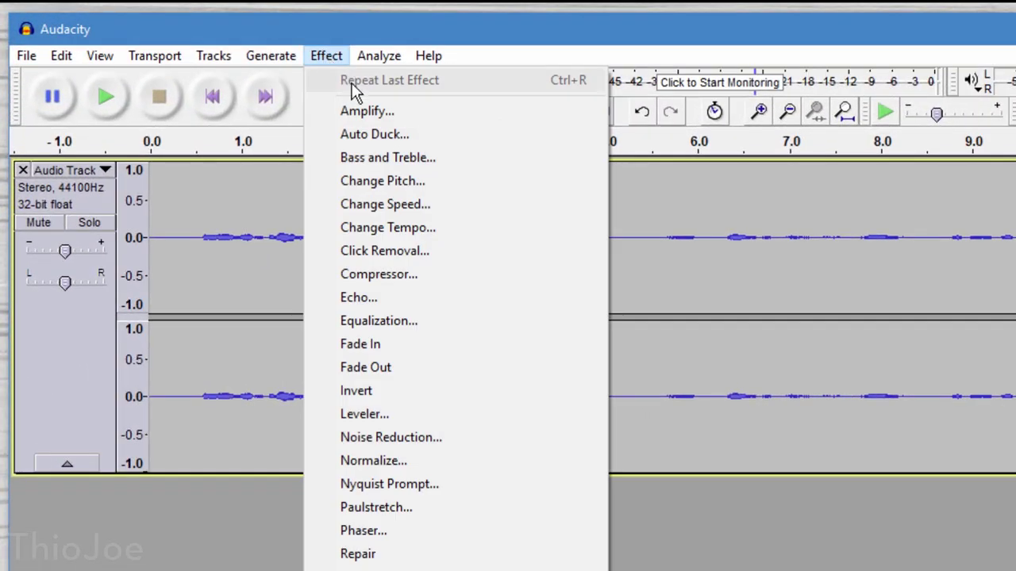
left_click(379, 112)
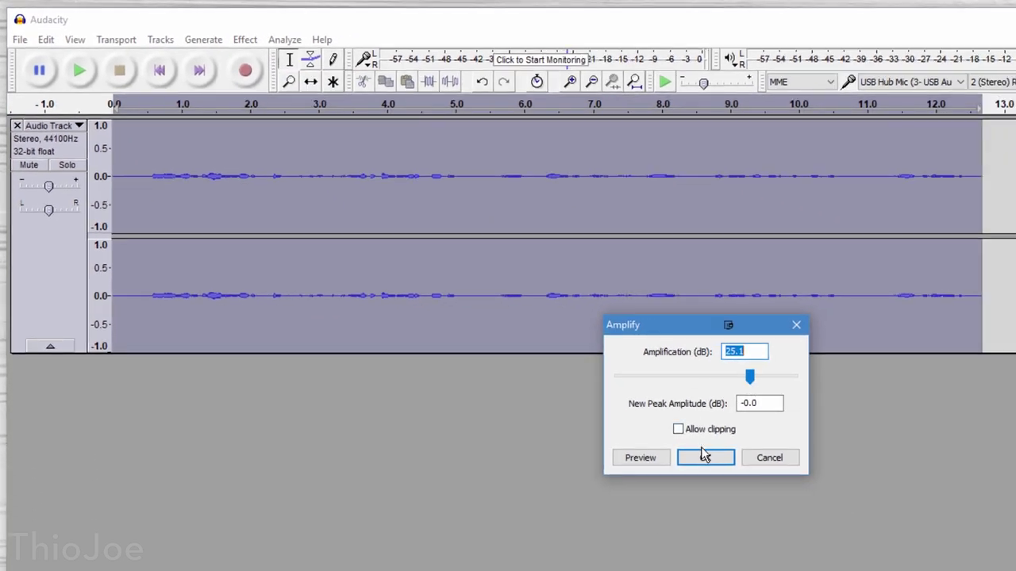
left_click(703, 456)
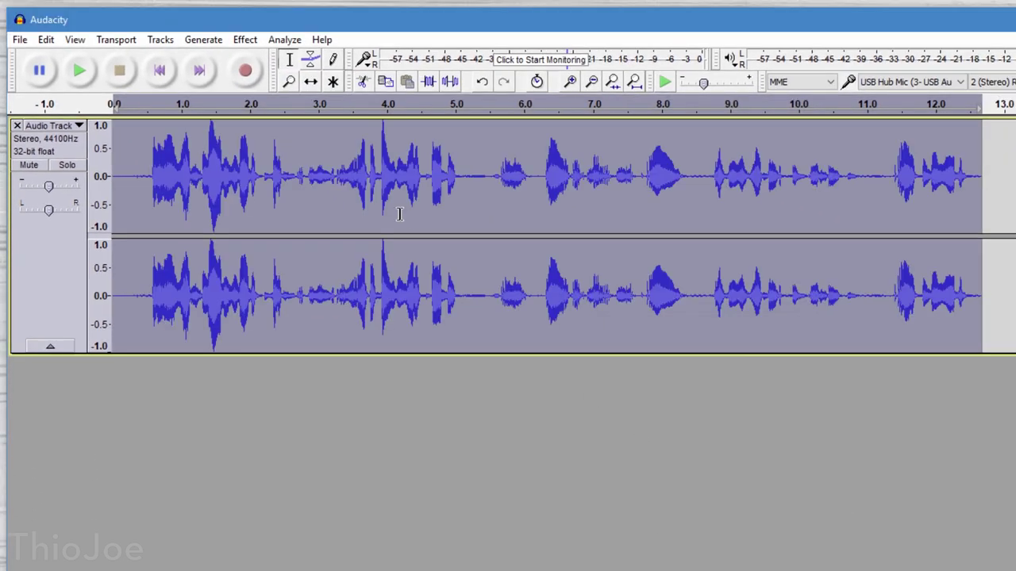
Delete about 0.4 seconds of near-silence from the very start of the audio track.
left_click(369, 182)
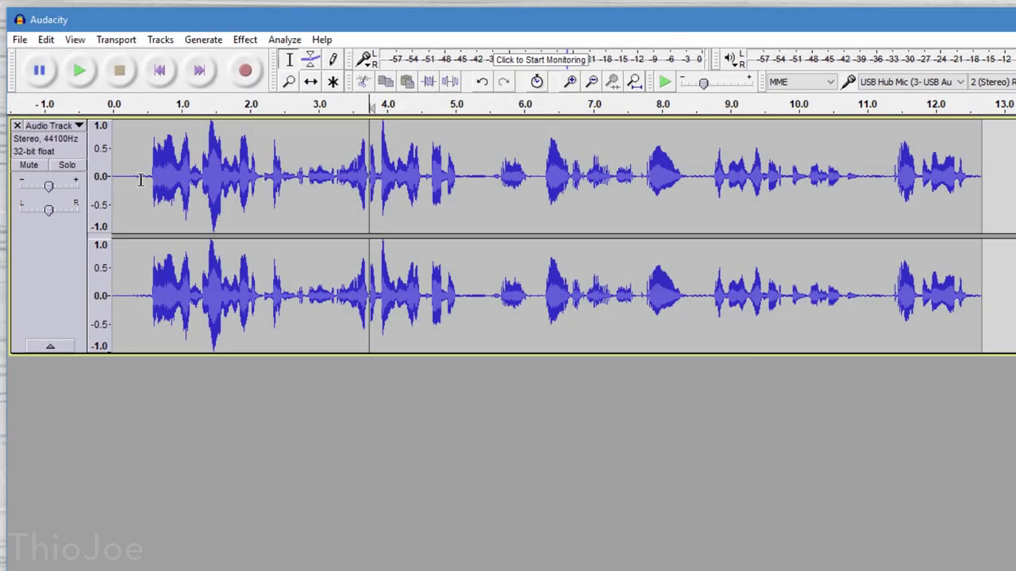
left_click_drag(141, 179, 115, 183)
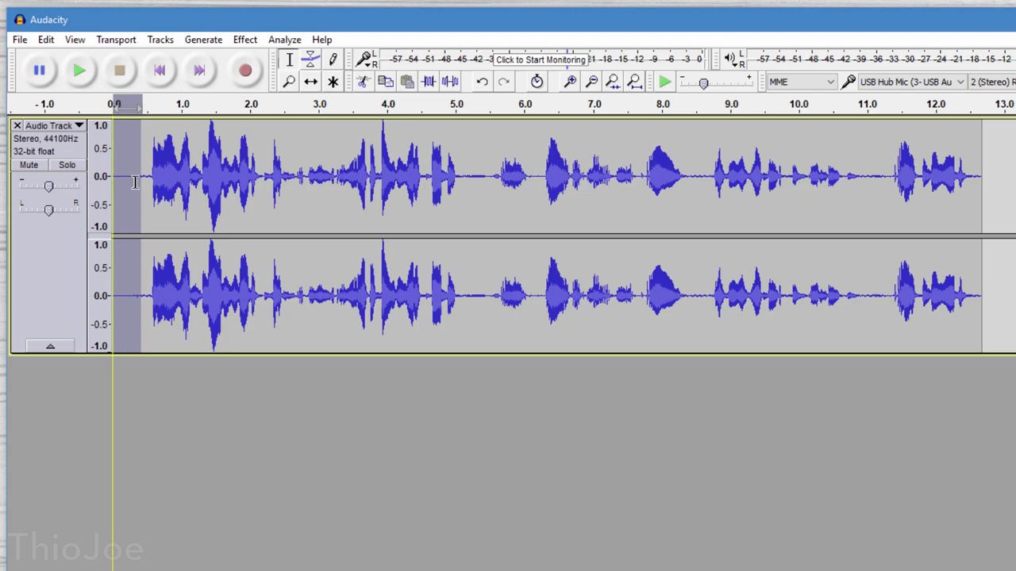
key("Delete")
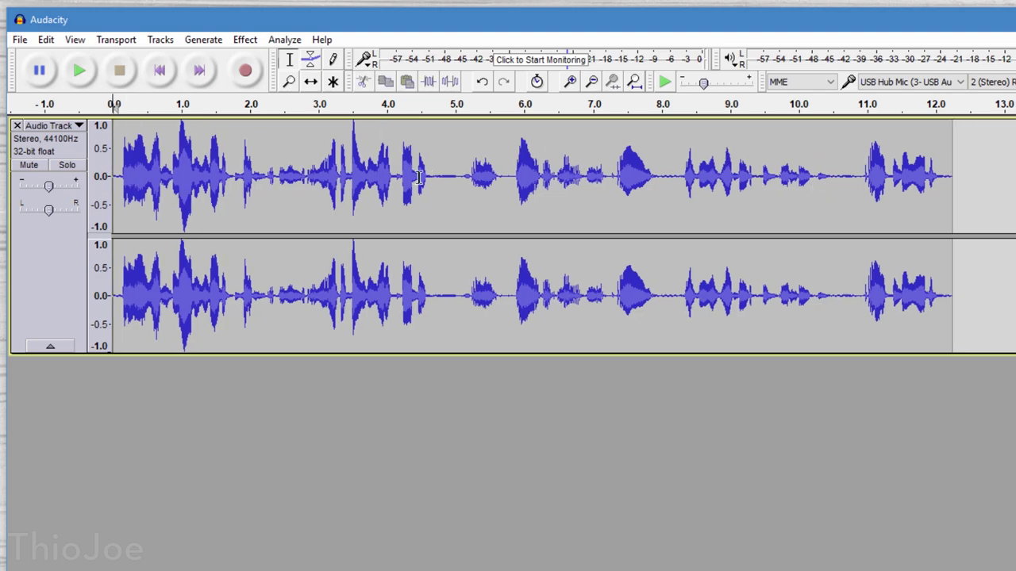
Examine the Reverb effect's settings for about the first 1.8 seconds of the track, and close them without applying.
left_click_drag(281, 175, 437, 177)
left_click_drag(233, 179, 114, 181)
left_click(244, 39)
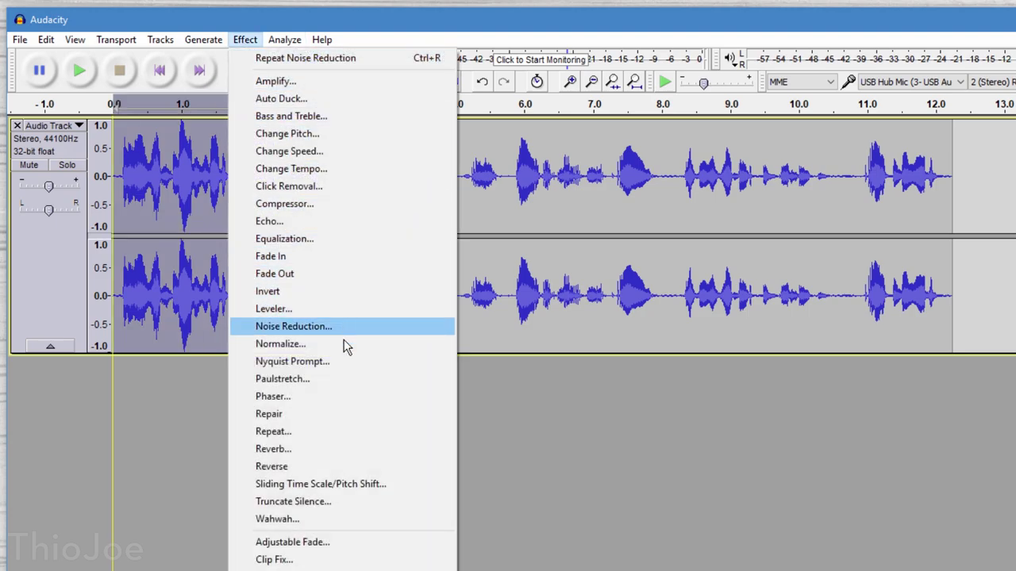
left_click(322, 445)
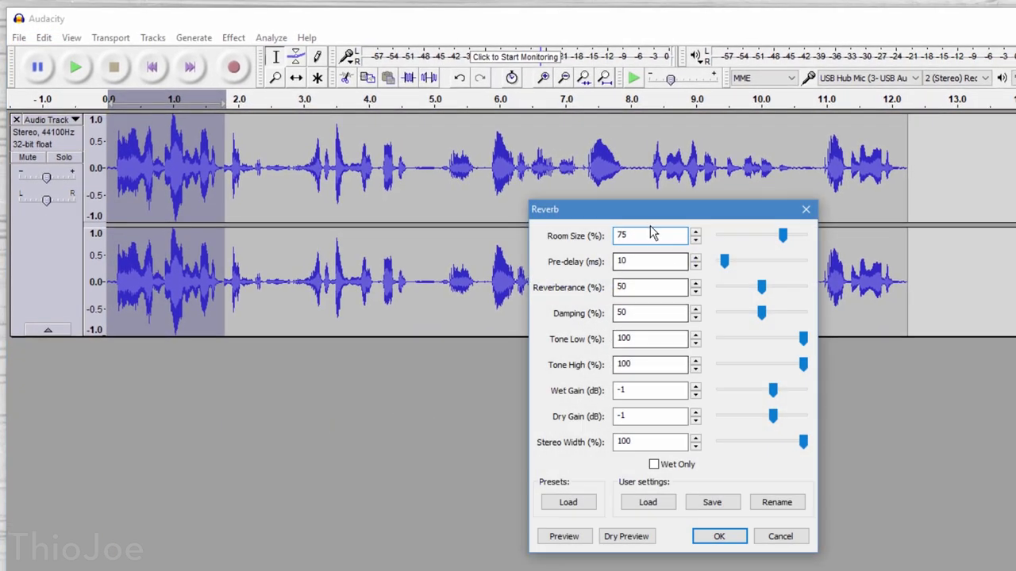
left_click(780, 536)
Apply a Fade Out to the audio from about 1.8 to 2.3 seconds, and clear the selection.
left_click_drag(228, 179, 255, 181)
left_click(233, 37)
left_click(310, 263)
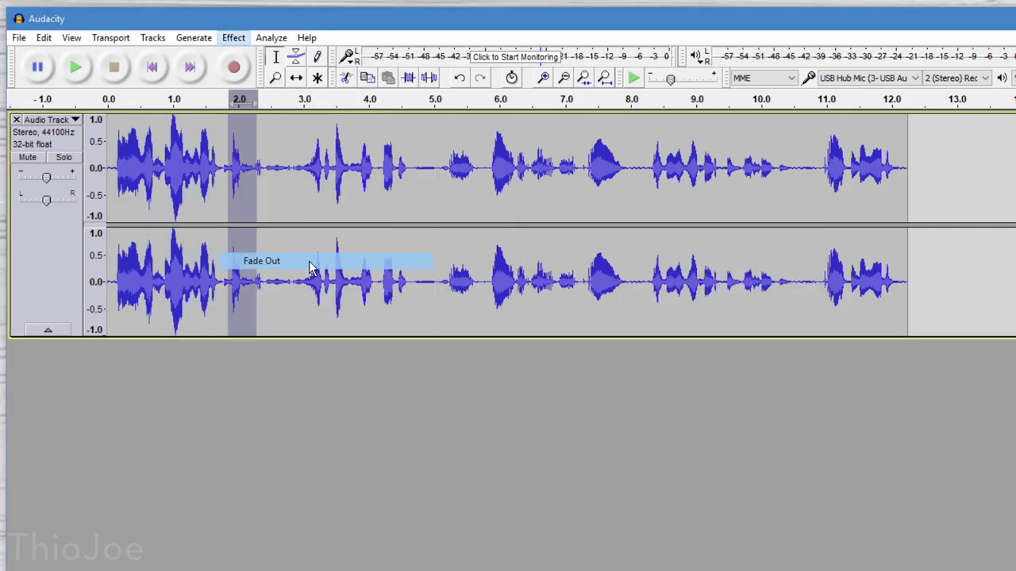
left_click(166, 170)
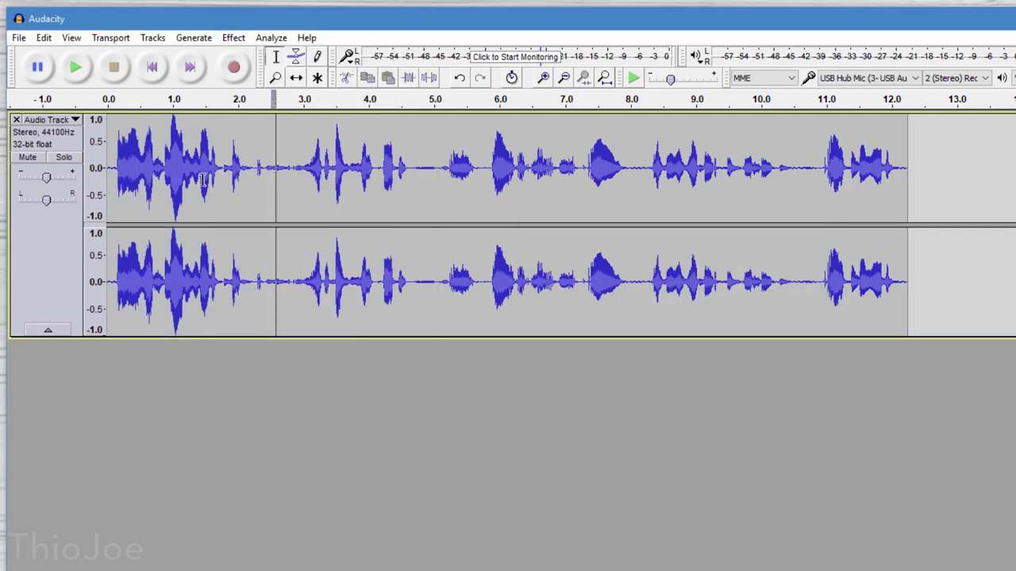